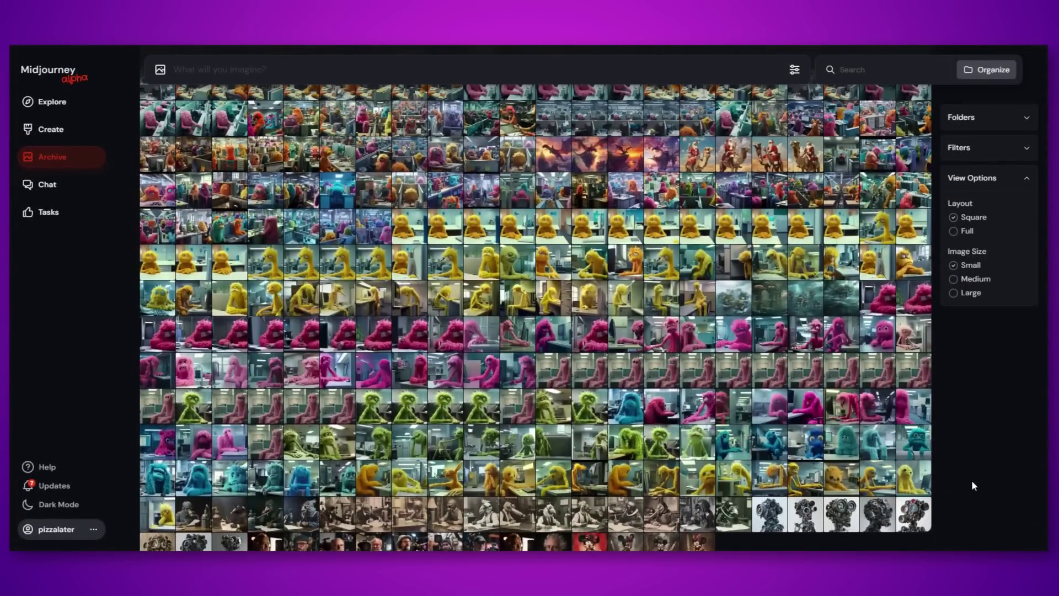
Scroll the Midjourney Archive back to the puppet images dated 4 and 5 Jul 2024.
scroll(889, 445, up, 5)
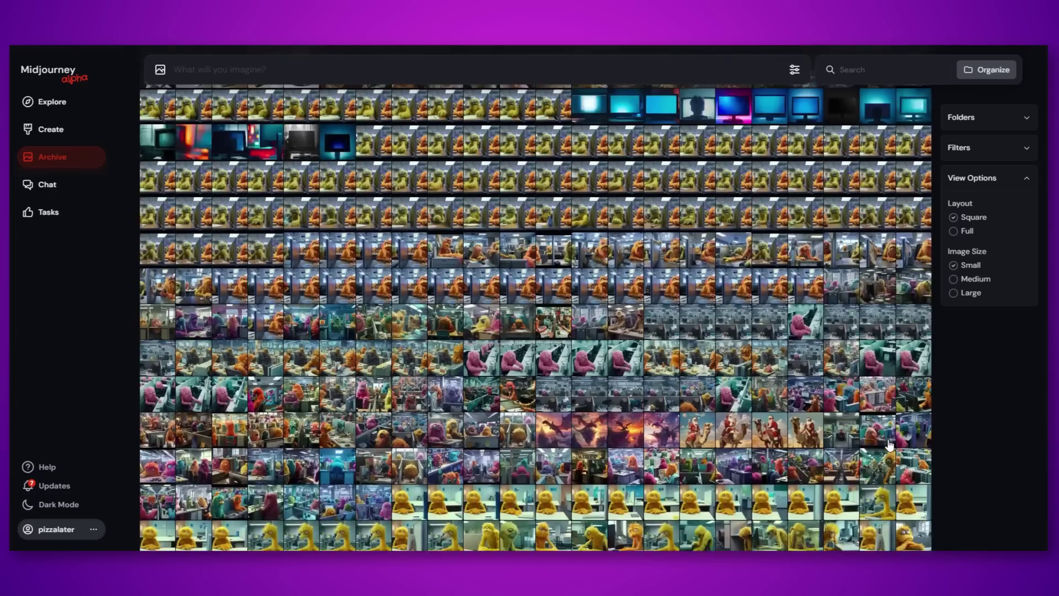
scroll(889, 446, up, 15)
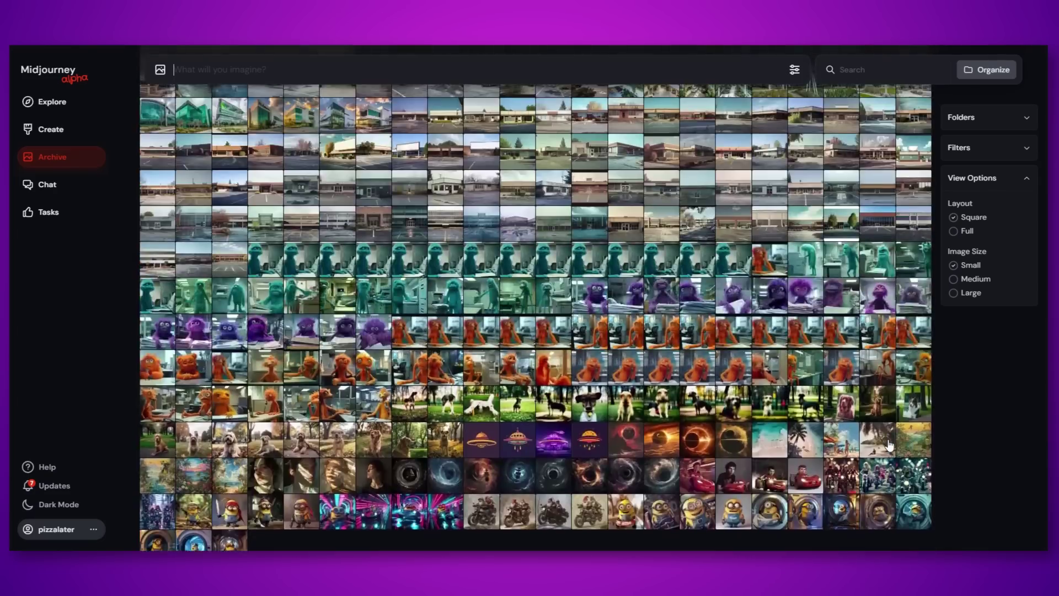
scroll(889, 446, up, 20)
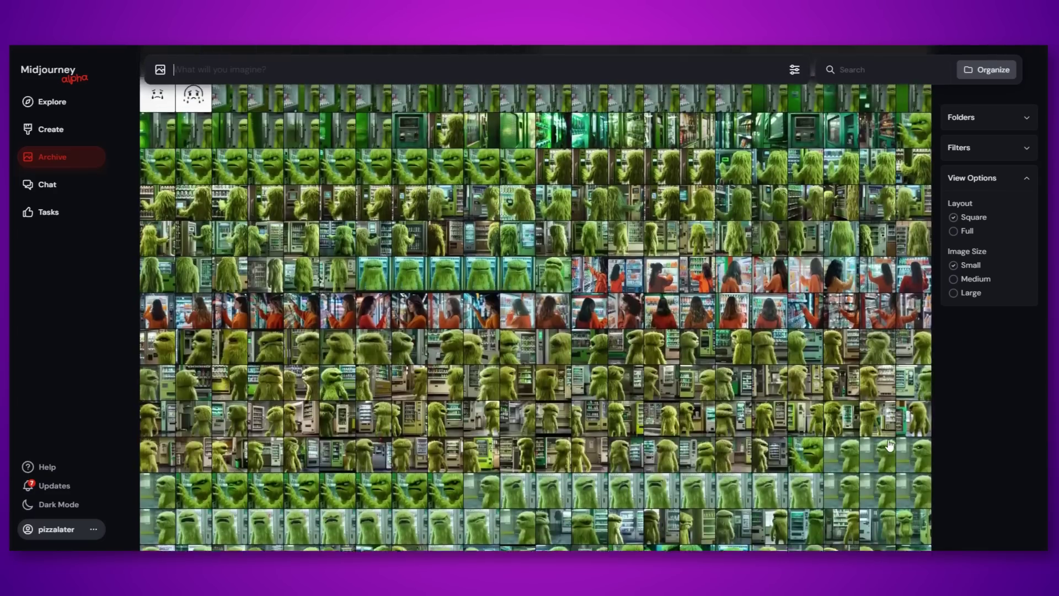
scroll(889, 446, up, 20)
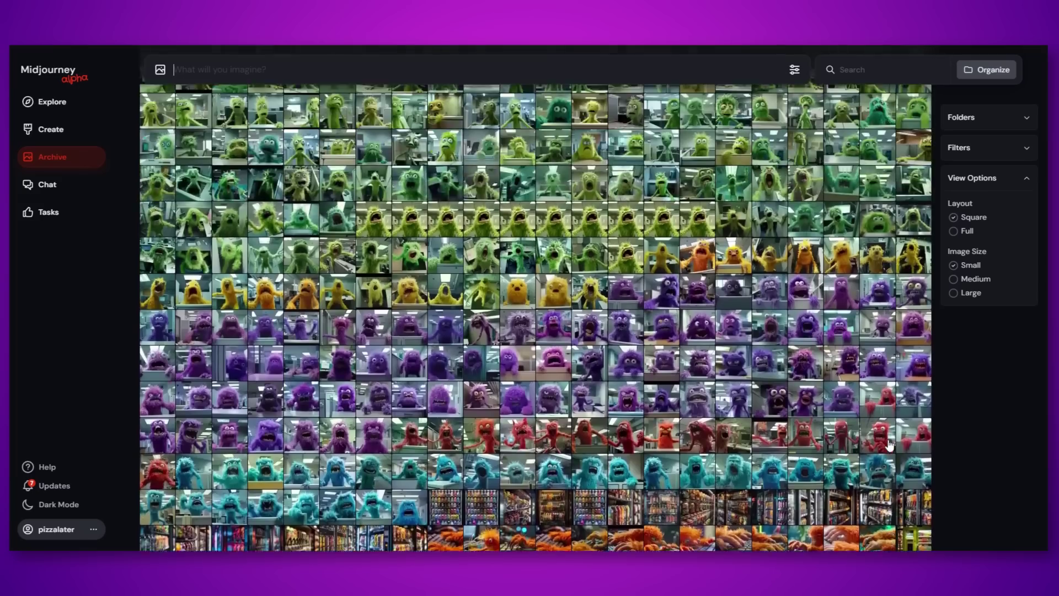
scroll(889, 446, up, 20)
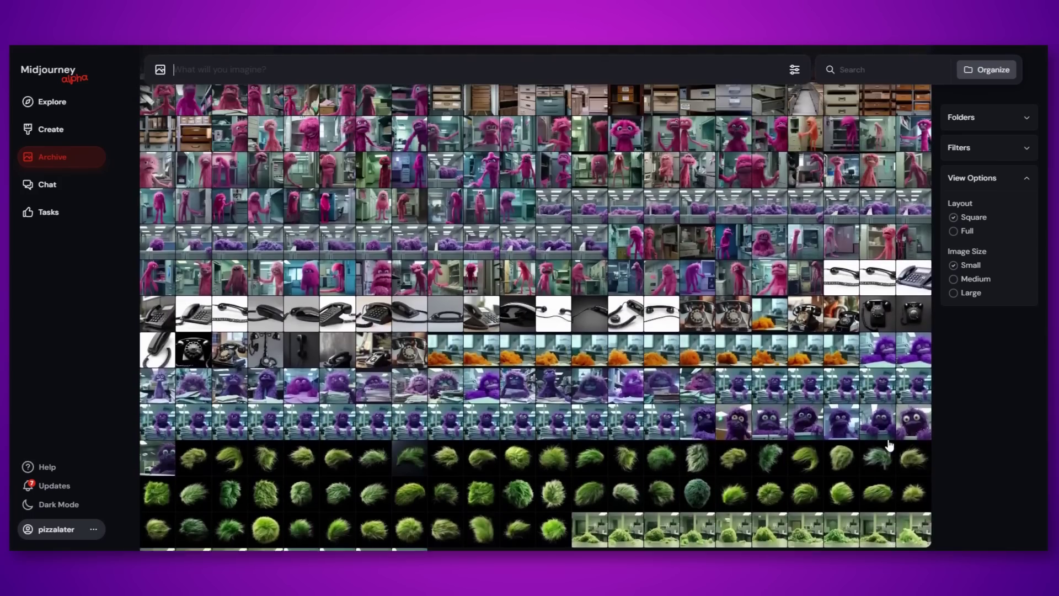
scroll(889, 446, up, 20)
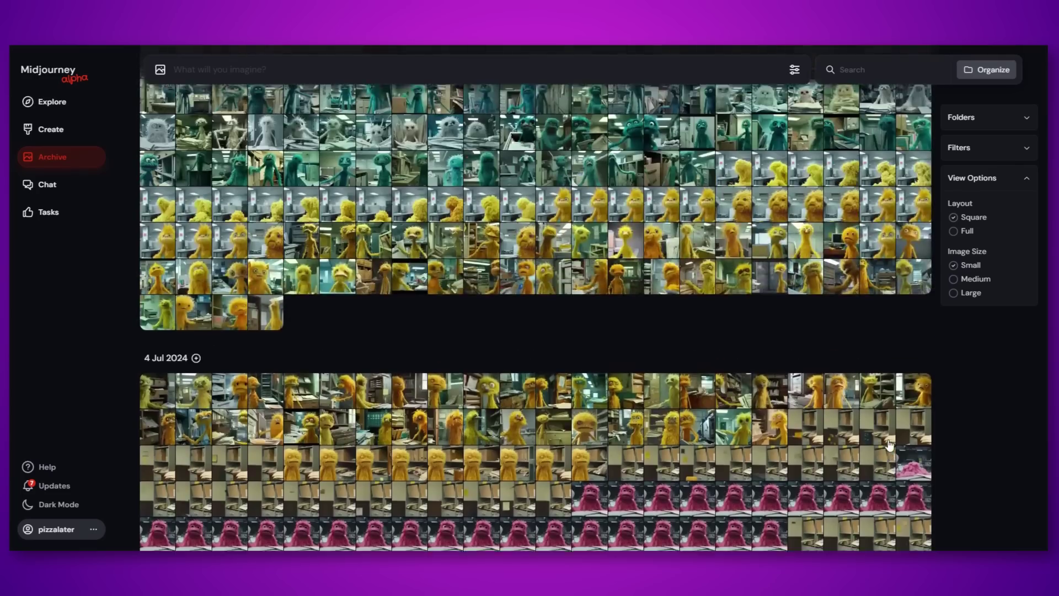
scroll(889, 445, up, 20)
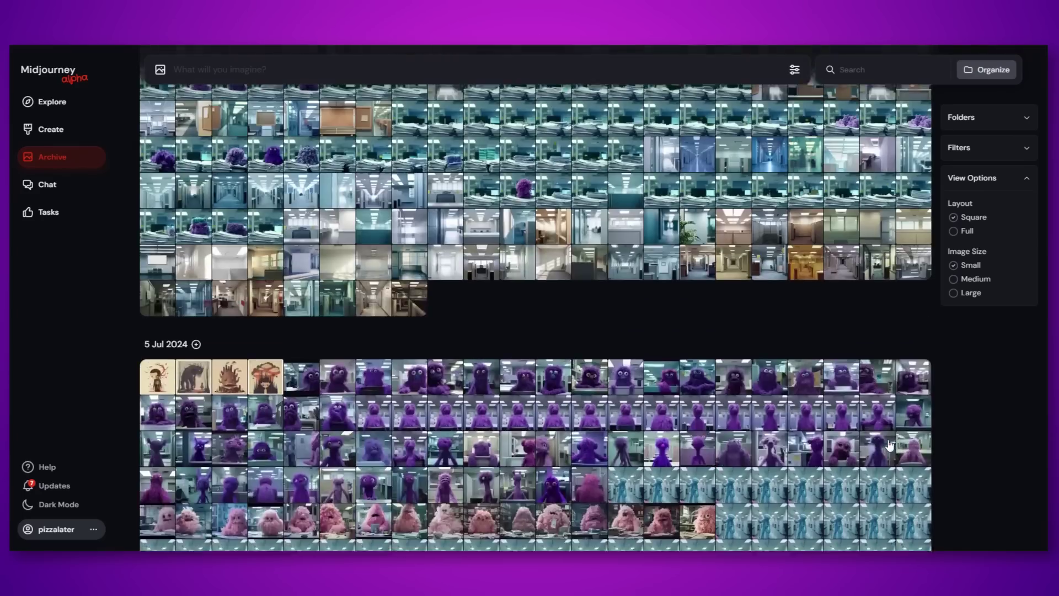
scroll(889, 446, up, 20)
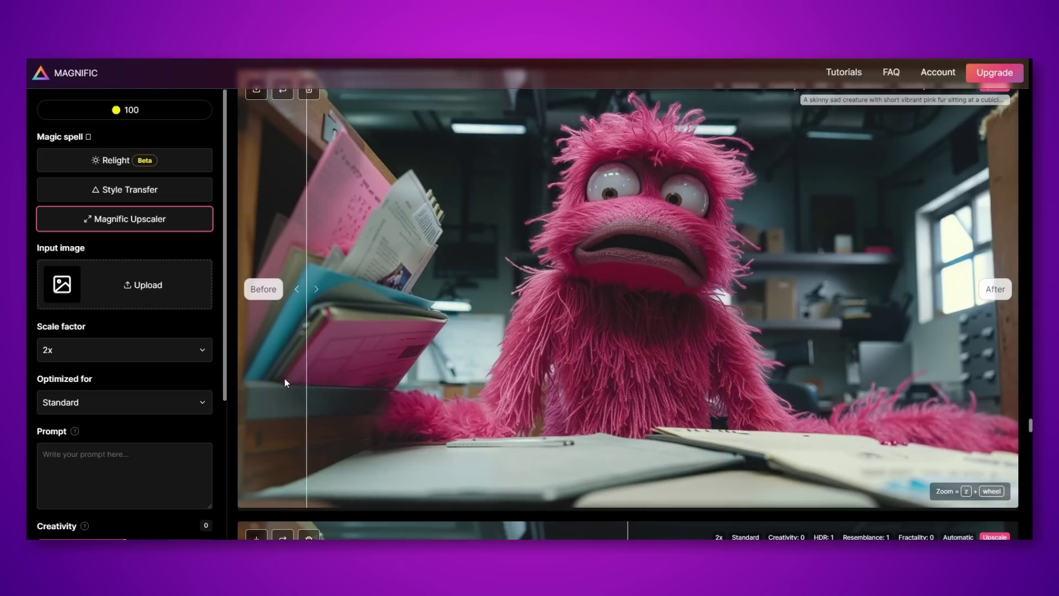
Scroll through the Magnific 2x upscaled pink and purple creature images to compare before and after.
scroll(571, 385, down, 15)
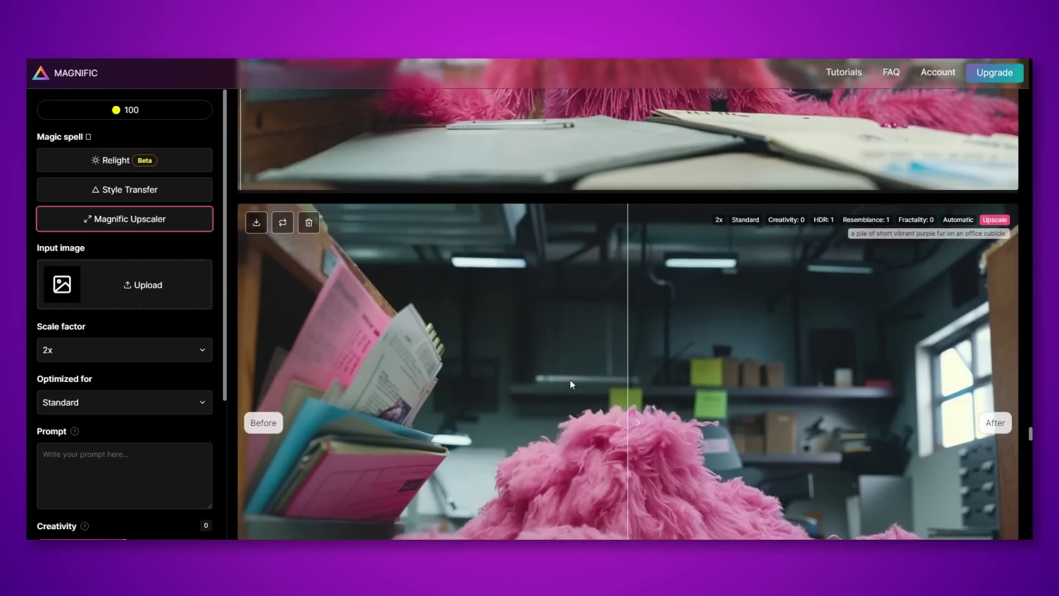
scroll(567, 378, down, 8)
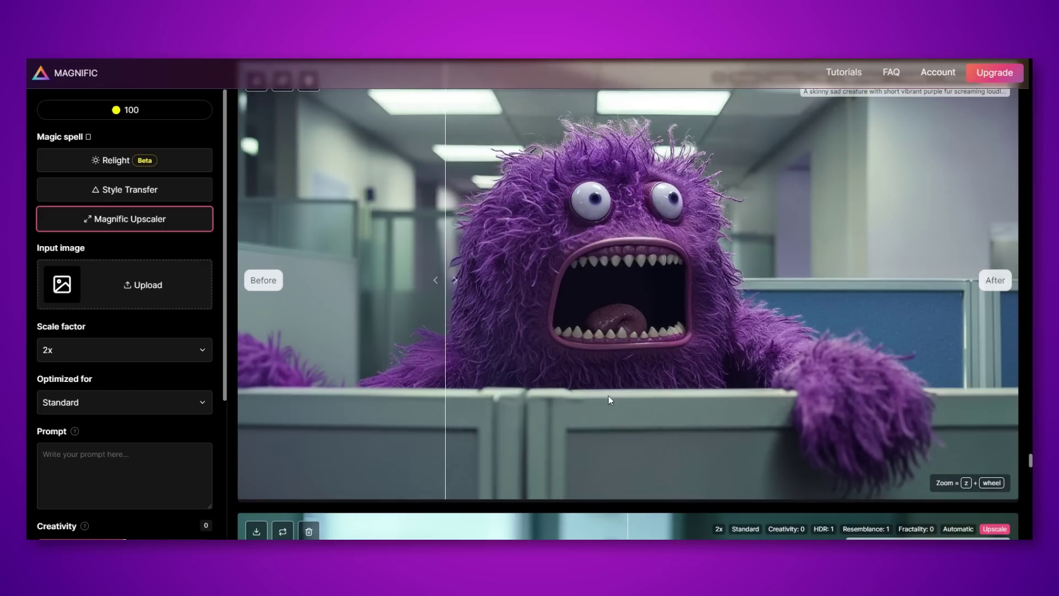
scroll(604, 397, up, 2)
scroll(588, 405, down, 3)
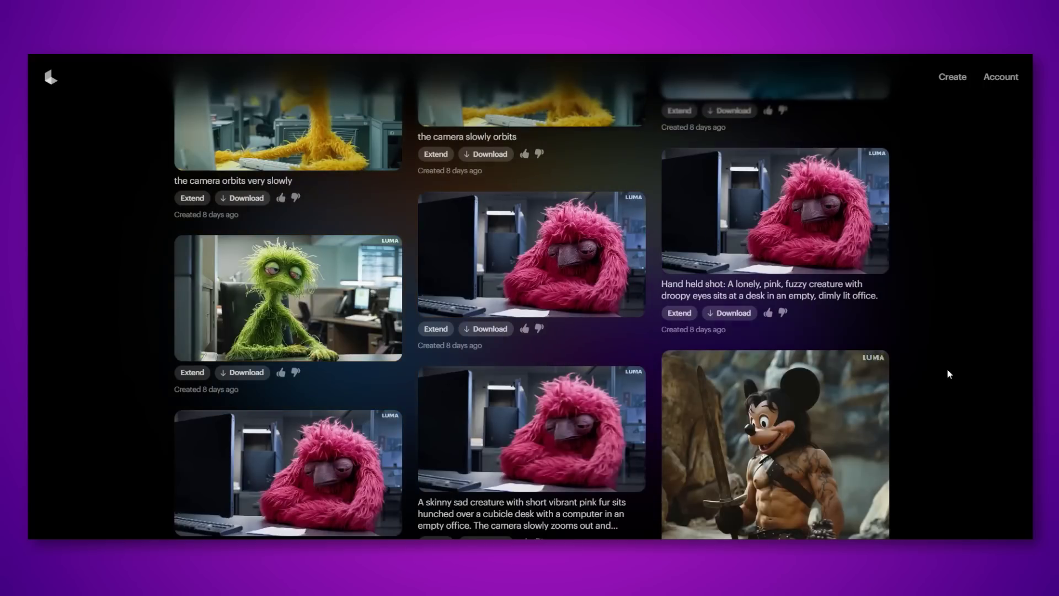
Scroll Your Creations up to the newest yellow creature clips, then slightly back down.
scroll(955, 289, up, 15)
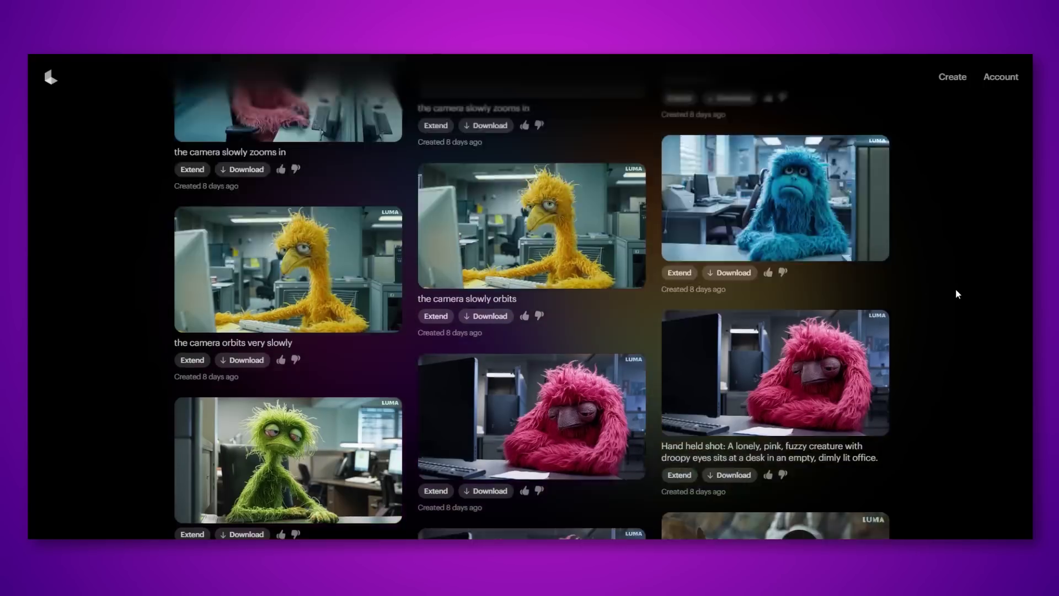
scroll(957, 293, up, 15)
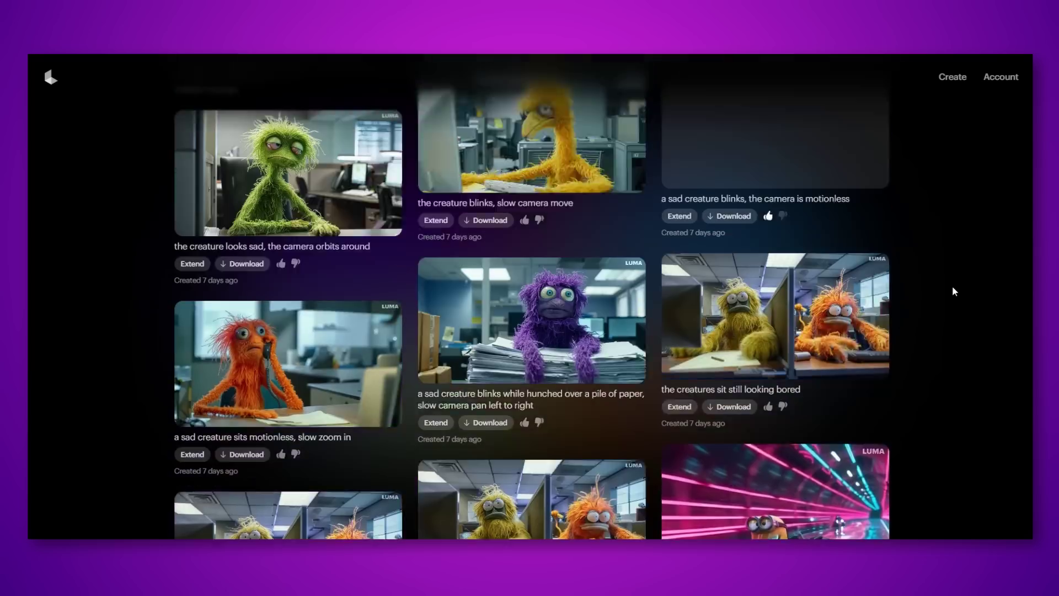
scroll(952, 287, up, 15)
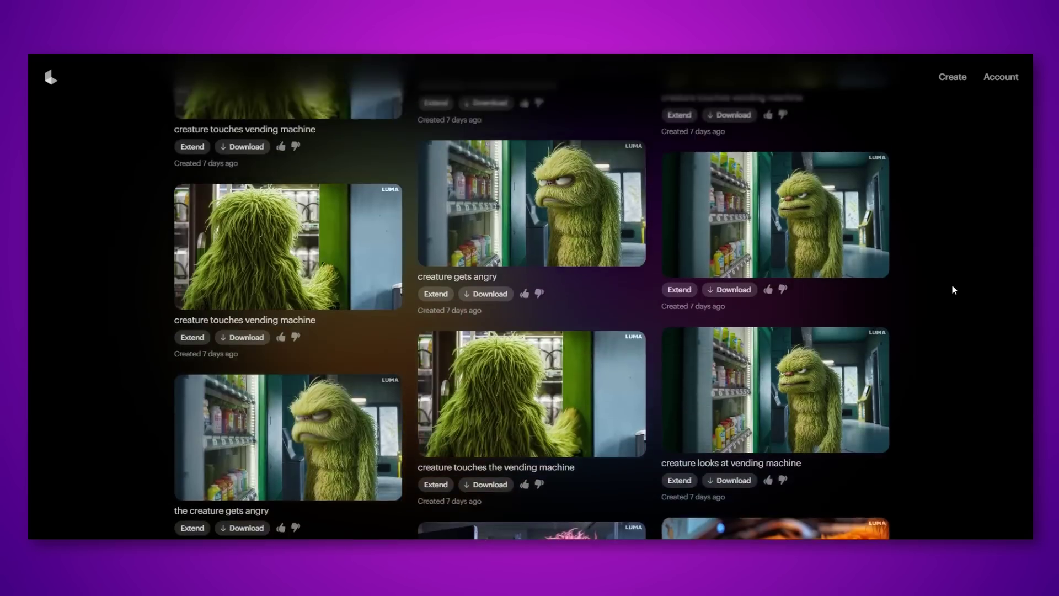
scroll(953, 289, up, 15)
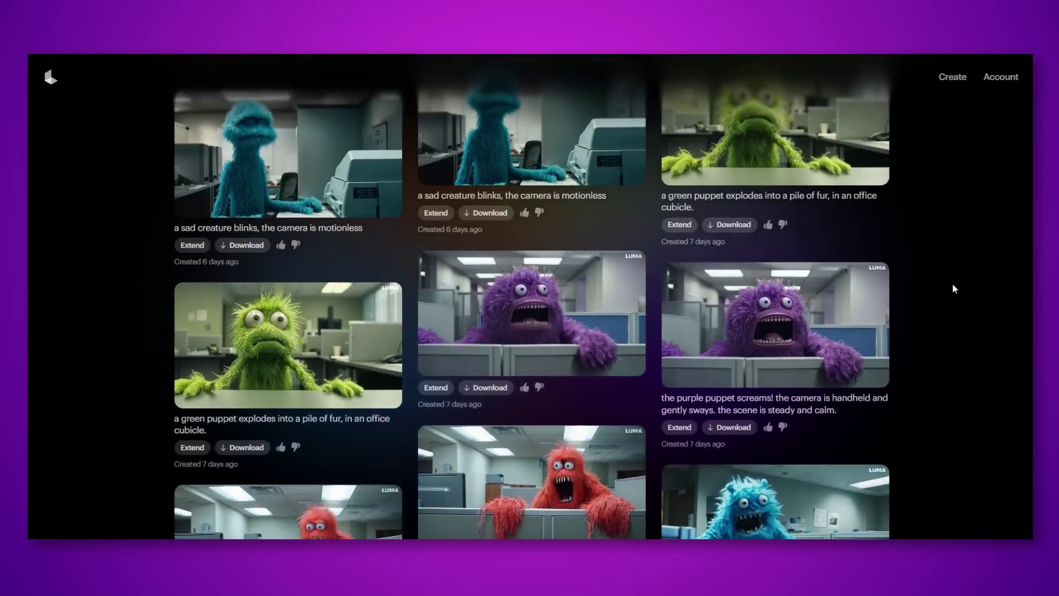
scroll(954, 287, up, 15)
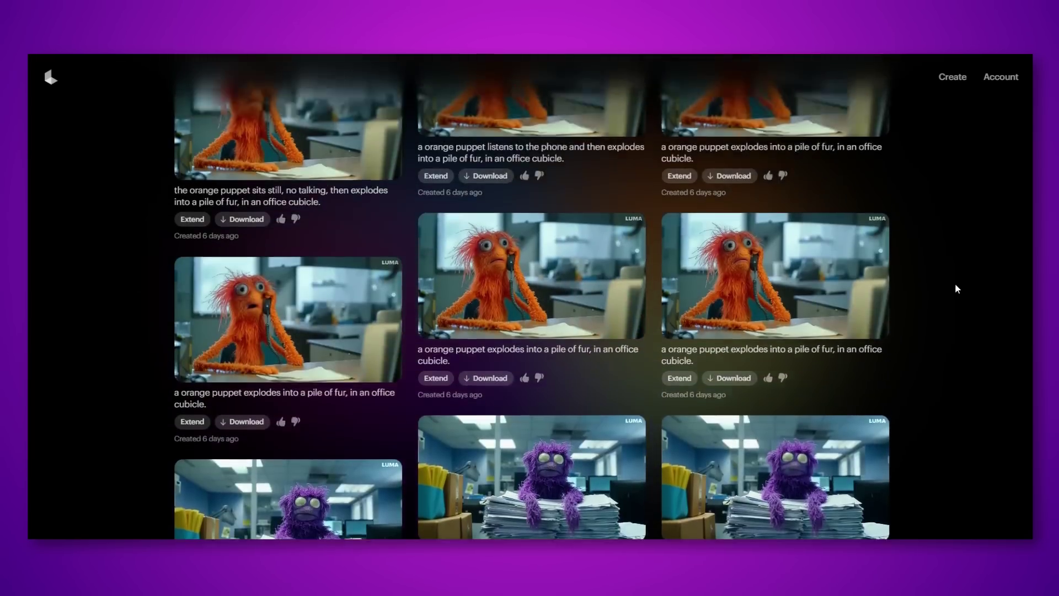
scroll(956, 288, up, 15)
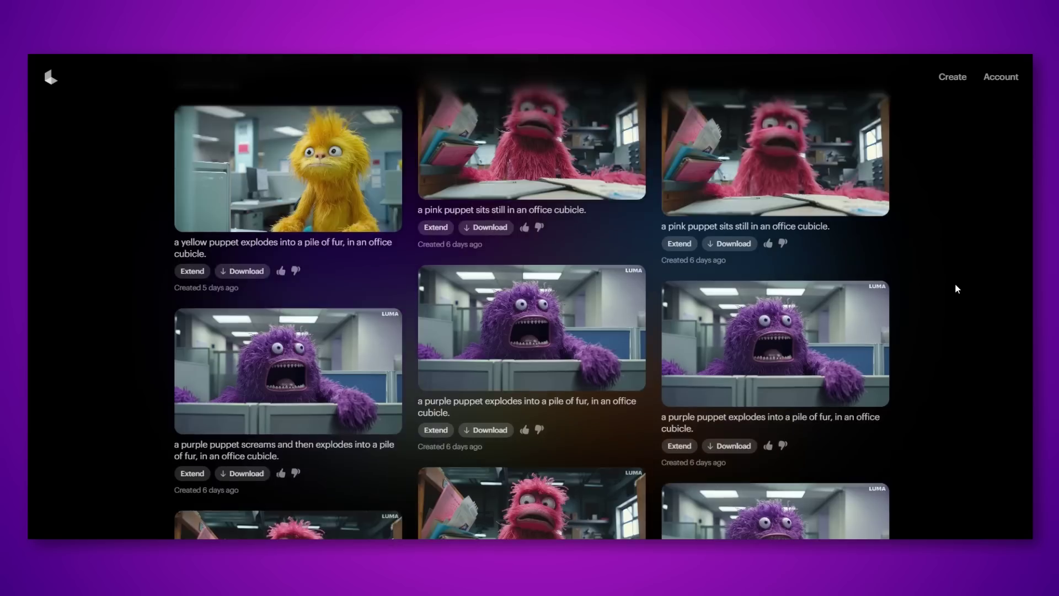
scroll(958, 288, up, 15)
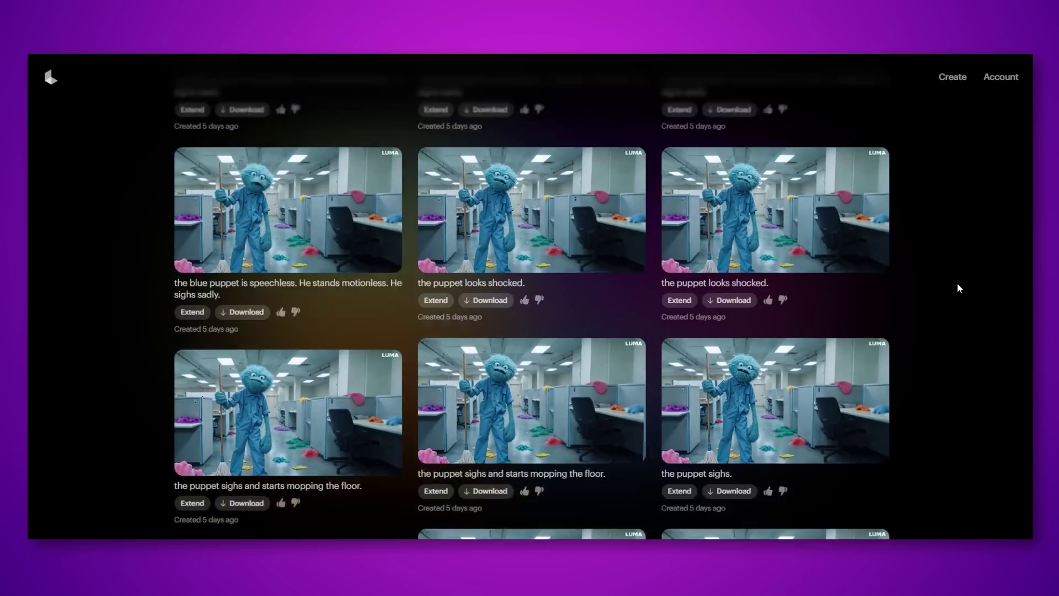
scroll(957, 287, up, 15)
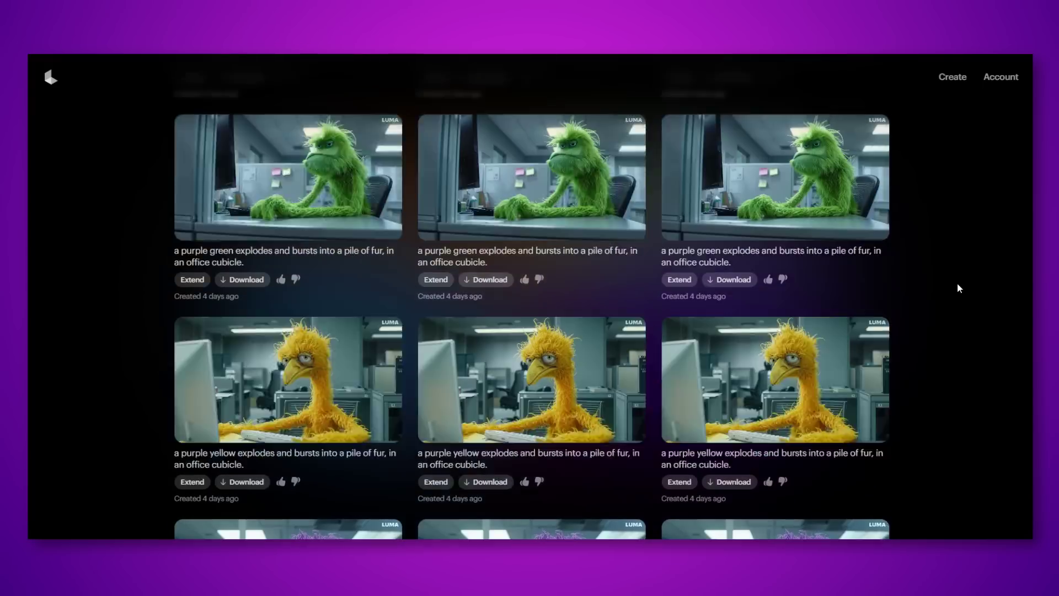
scroll(957, 287, up, 3)
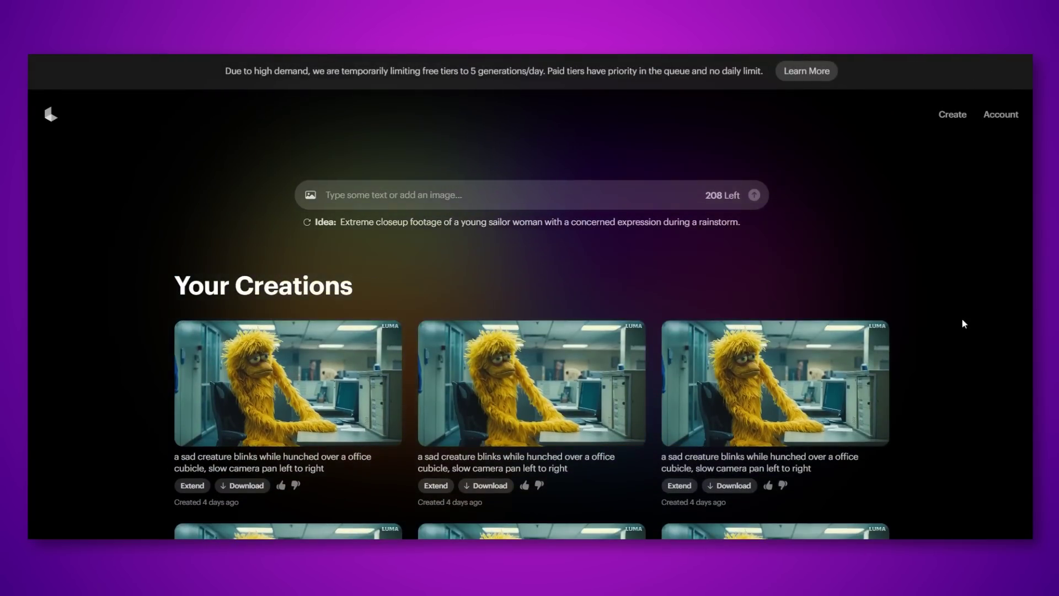
scroll(963, 324, down, 3)
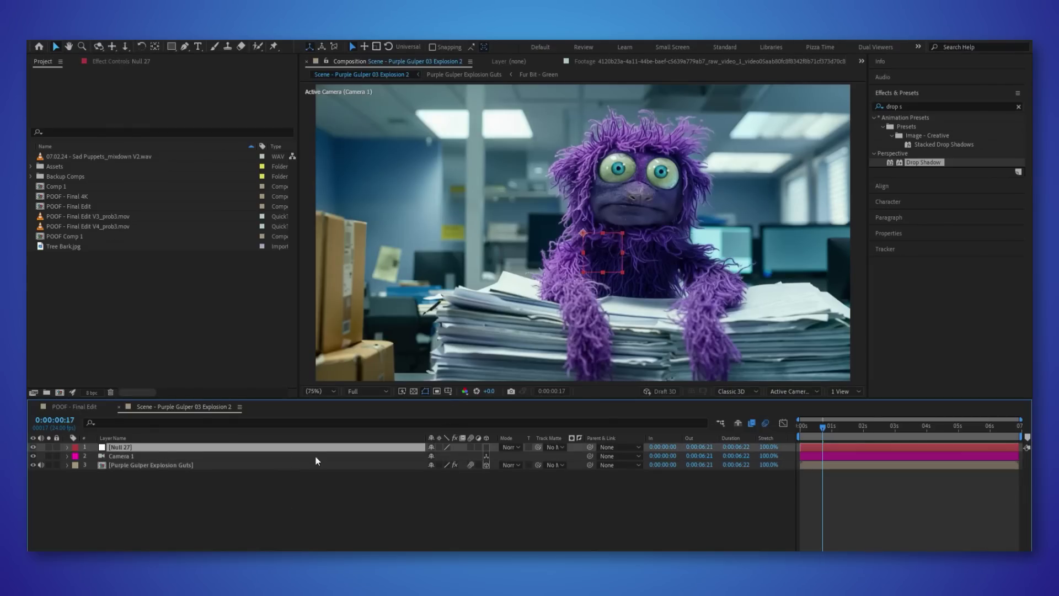
Parent Camera 1 to Null 27, give the null's Position a wiggle(2,15) expression, and preview.
drag(493, 443, 493, 445)
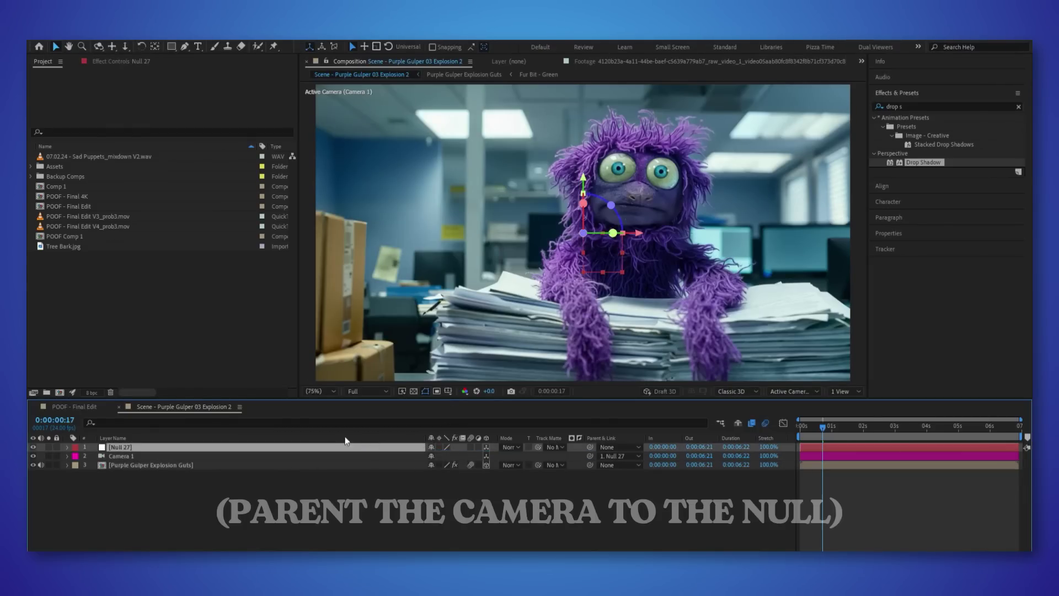
key(p)
alt+click(94, 456)
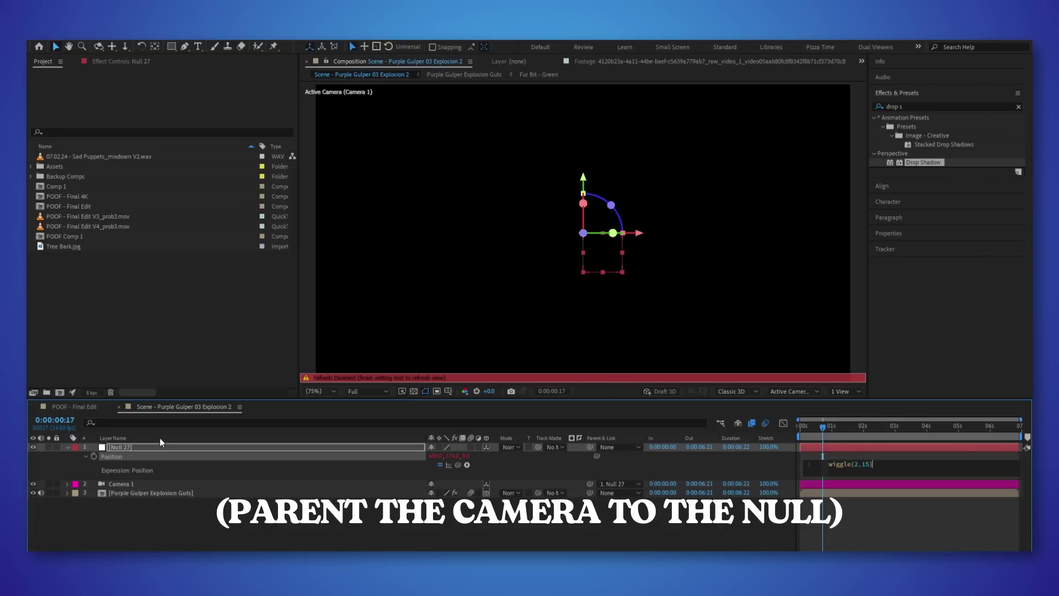
key(KP_Enter)
key(space)
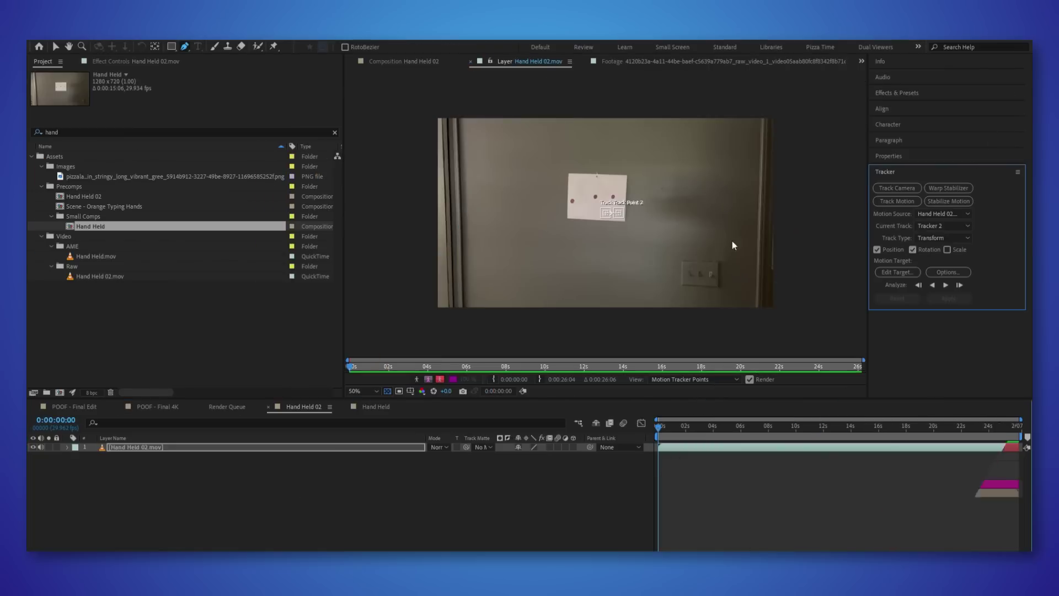
Rename the new Null 24 layer to Hand Held Cam and set it as the motion target.
scroll(627, 184, up, 5)
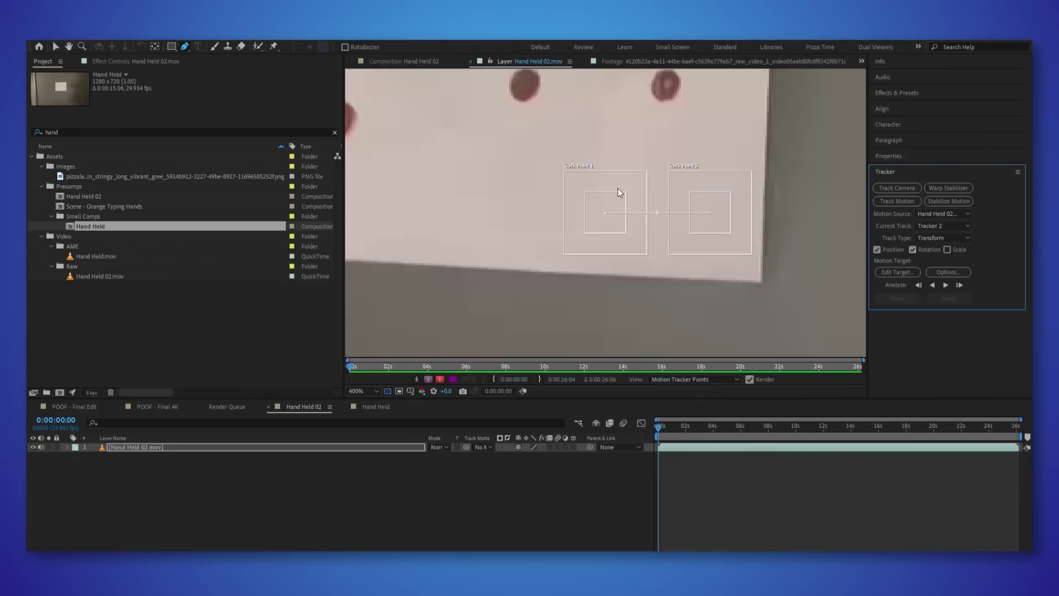
scroll(618, 192, down, 2)
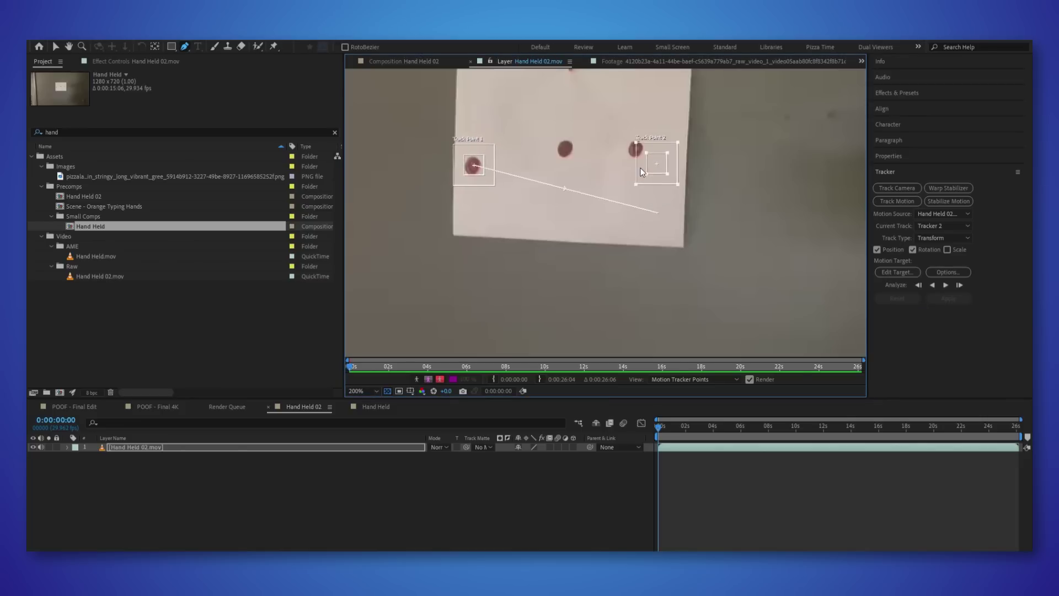
scroll(593, 246, down, 2)
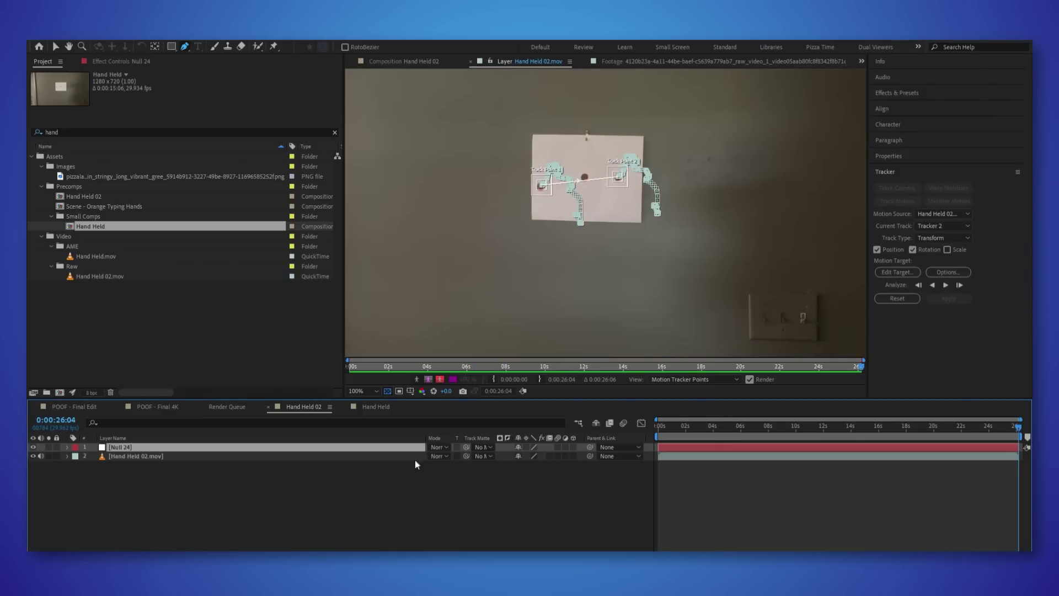
click(144, 444)
key(Return)
text(HAnd)
click(896, 269)
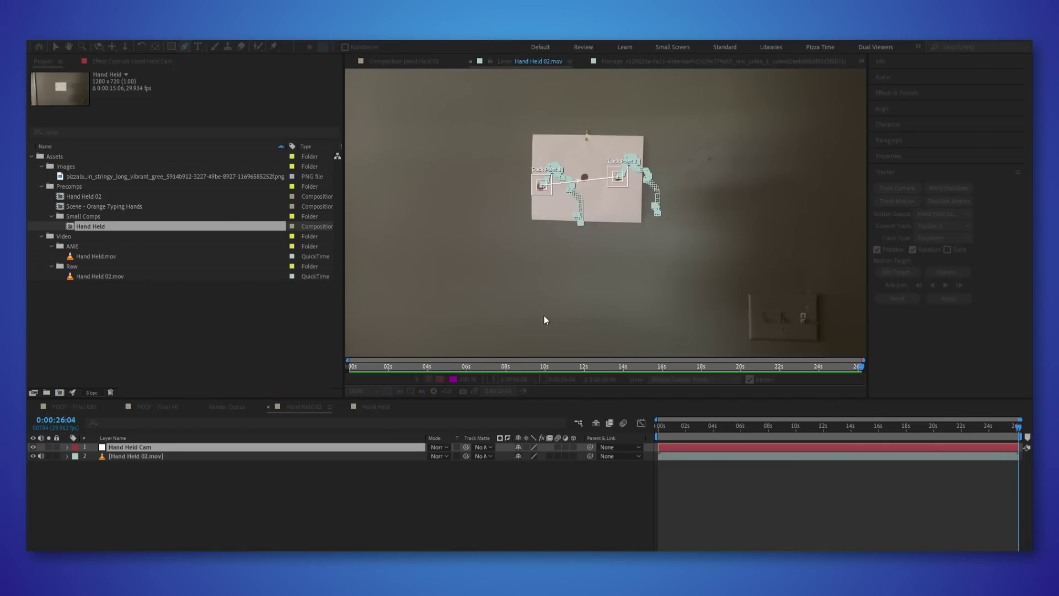
key(Return)
Apply the tracked motion, reveal the Position and Z Rotation keyframes, and preview the Orange Phone Guy camera.
click(944, 297)
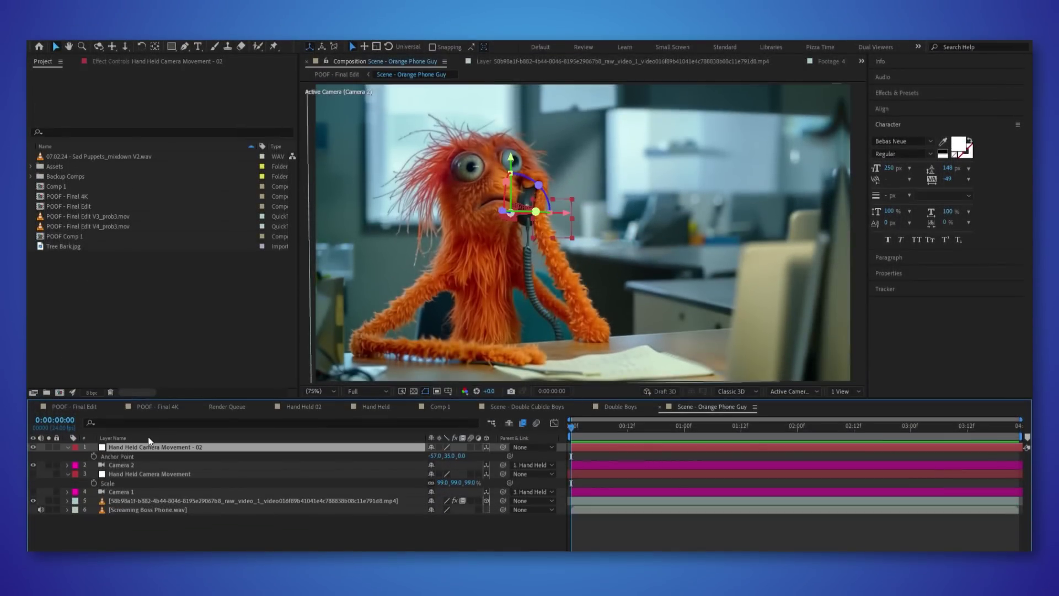
key(u)
key(space)
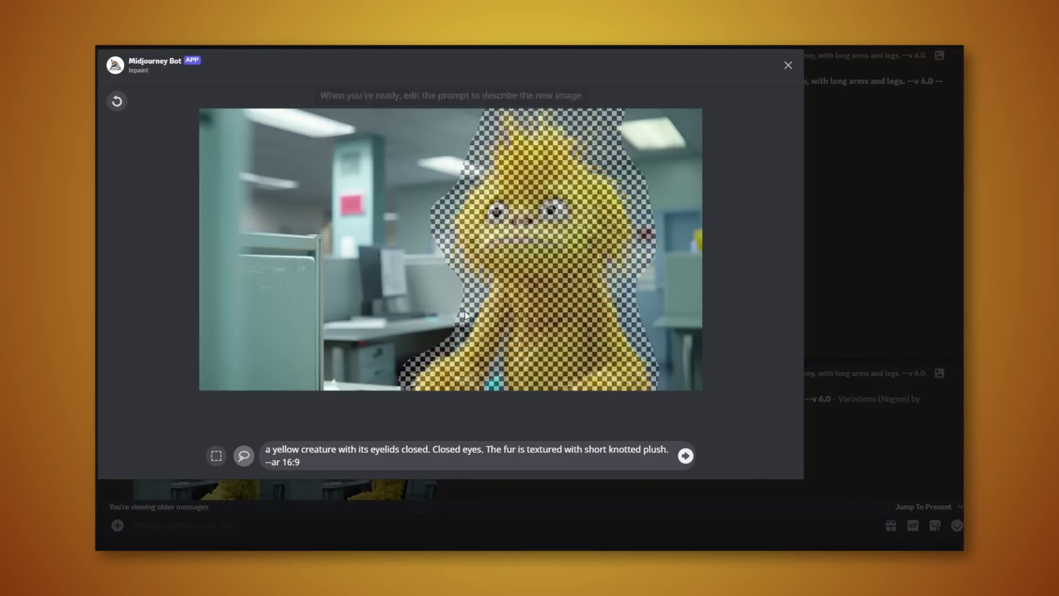
Submit the yellow fur shrapnel inpaint prompt and enlarge the resulting variation grids.
text(short vibrant yellow fur shrapnel scattered across a cubicle desk in an empty office. The fur is textured with short knotted plush. It looks like an explosion went off.)
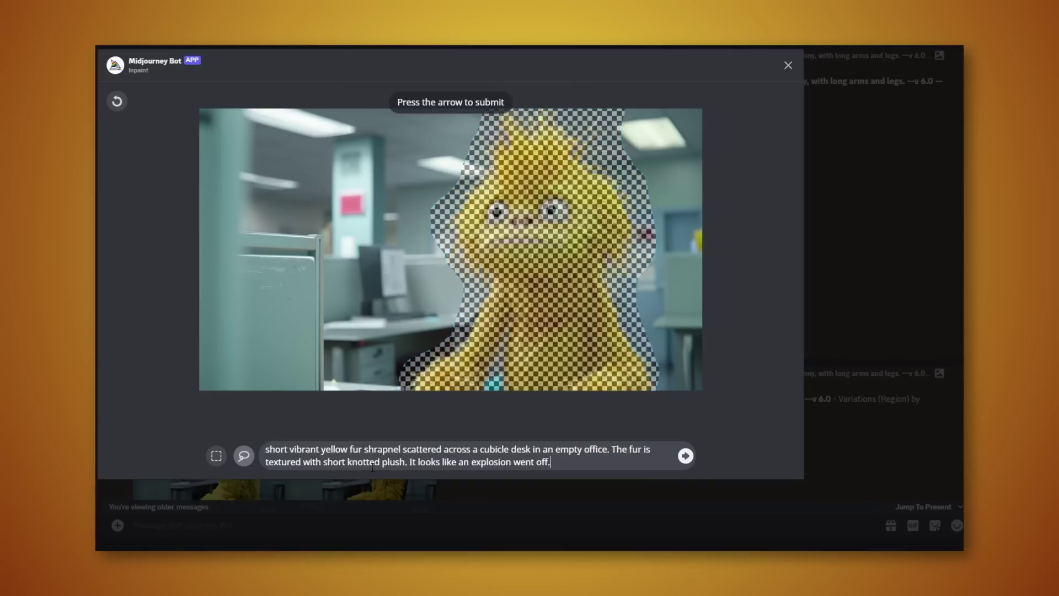
click(686, 457)
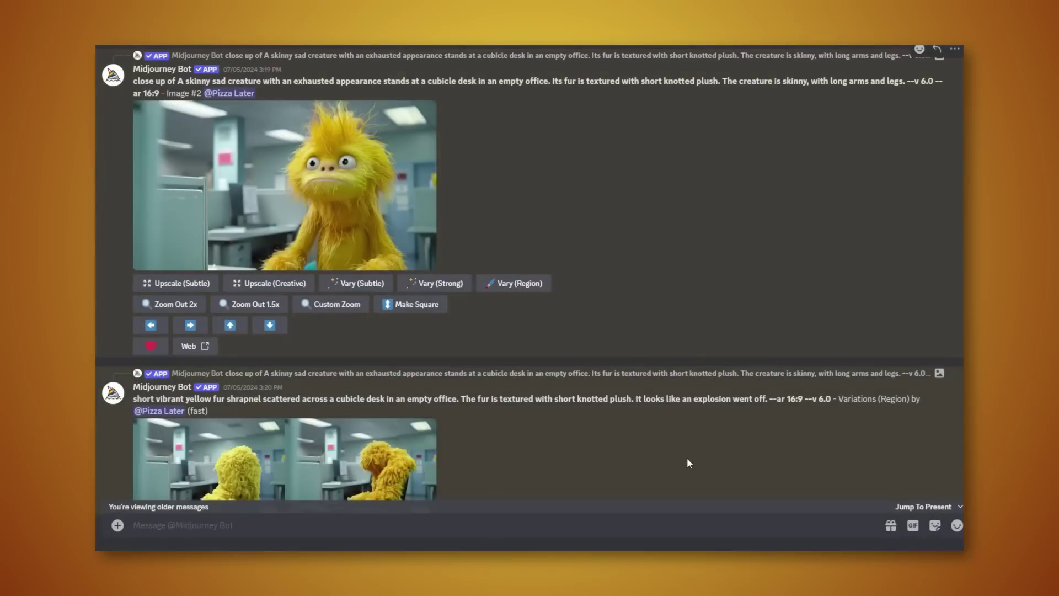
scroll(646, 302, down, 5)
click(435, 215)
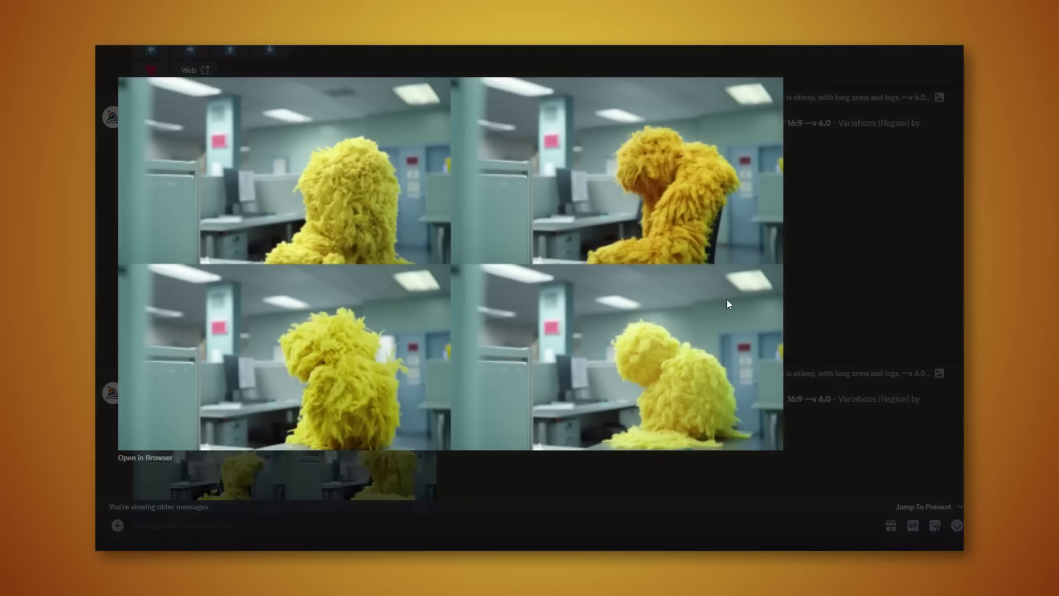
click(828, 273)
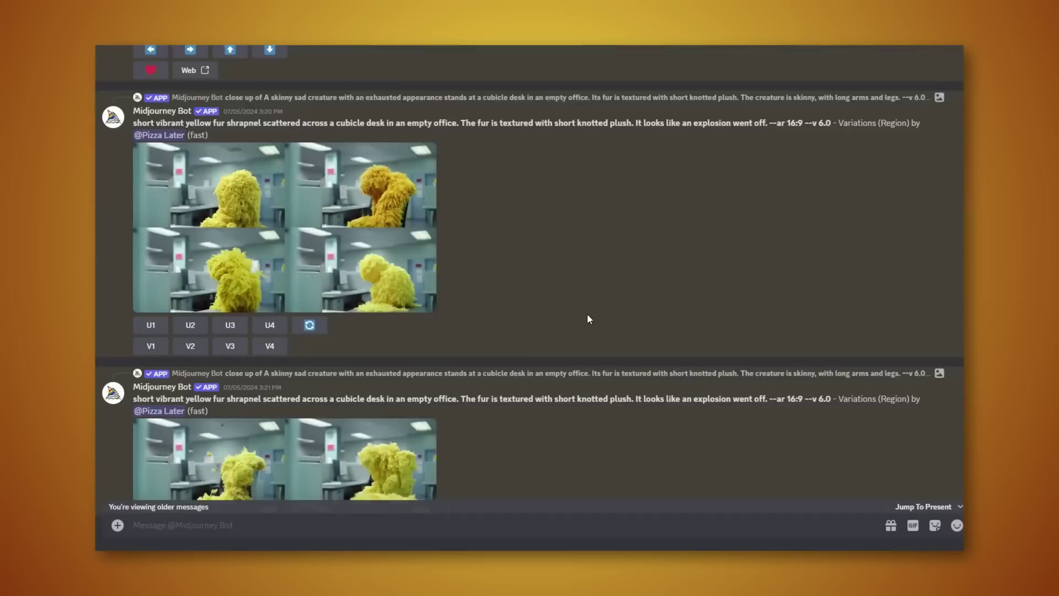
scroll(586, 313, up, 3)
click(433, 298)
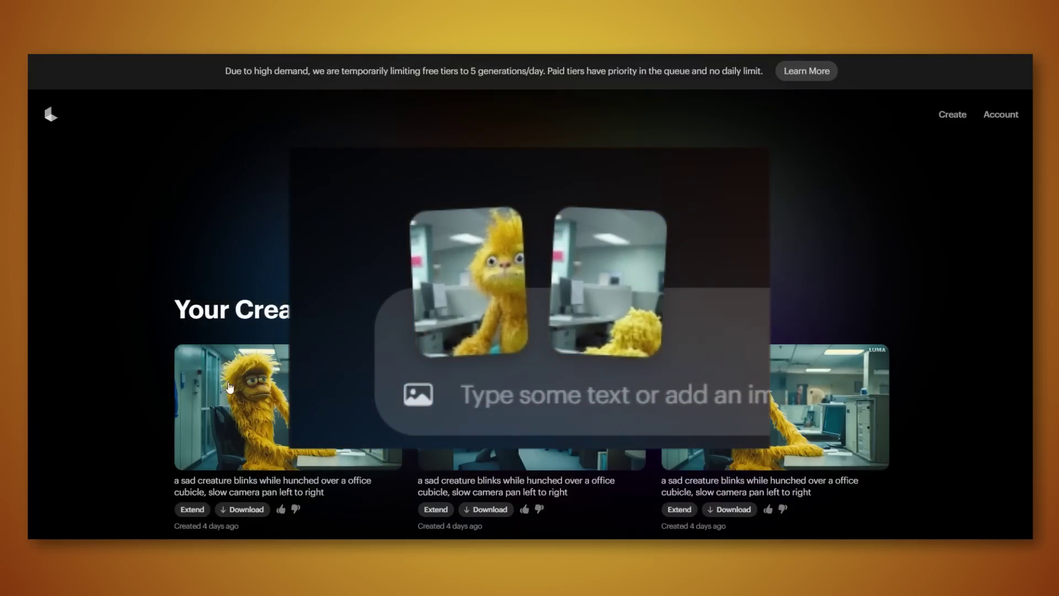
Set the yellow creature image as start frame and the fur pile image as end frame.
mouse_move(476, 319)
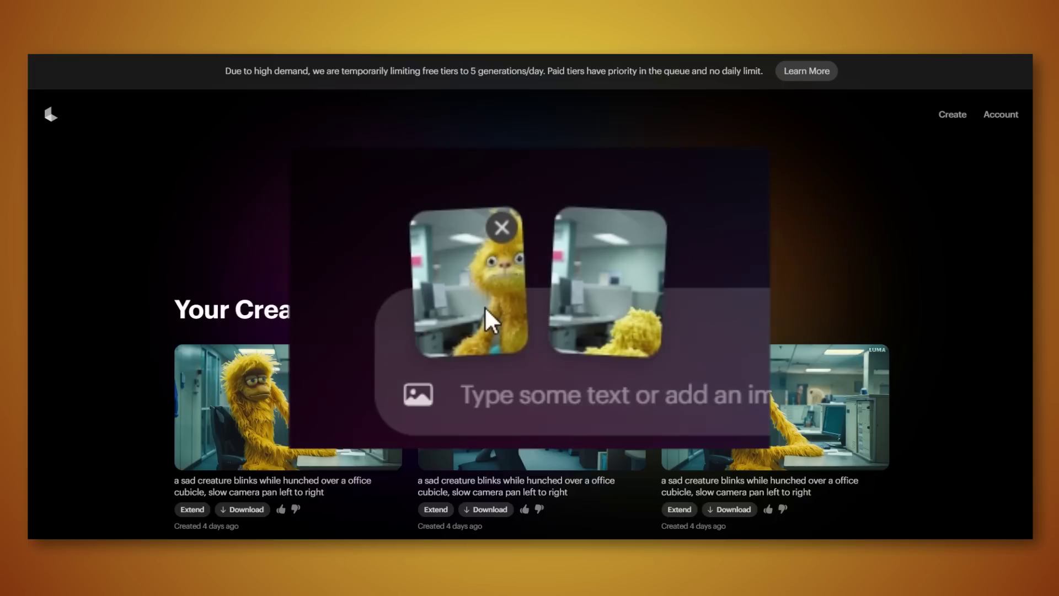
mouse_move(639, 334)
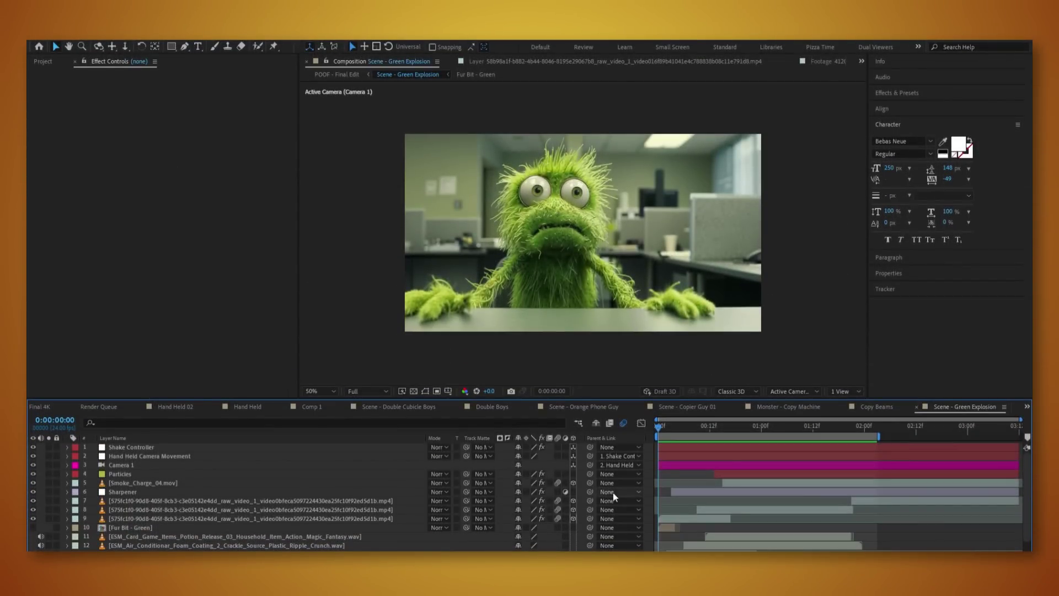
key(space)
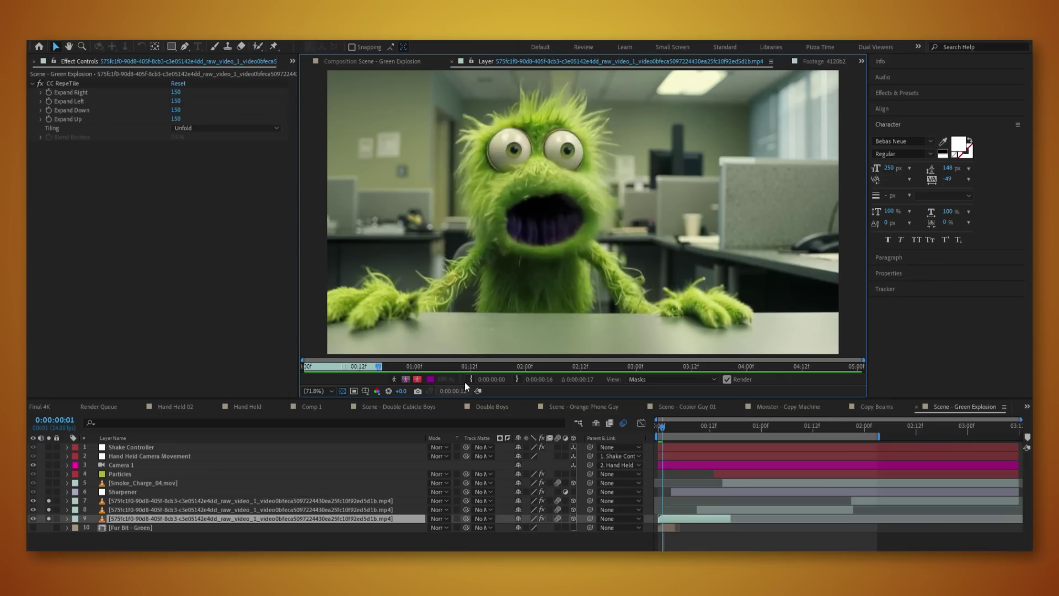
key(space)
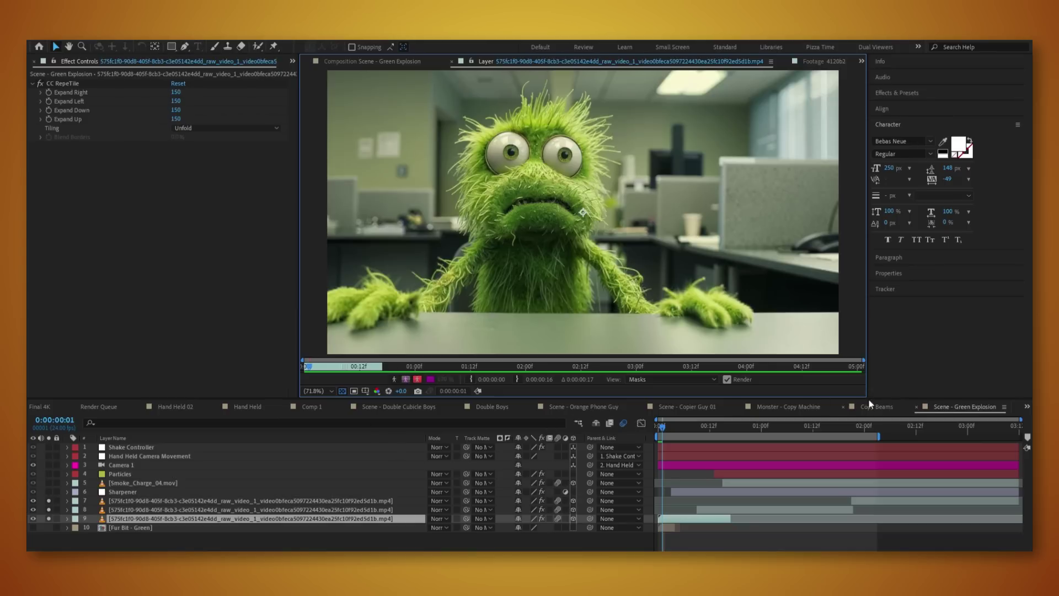
click(366, 59)
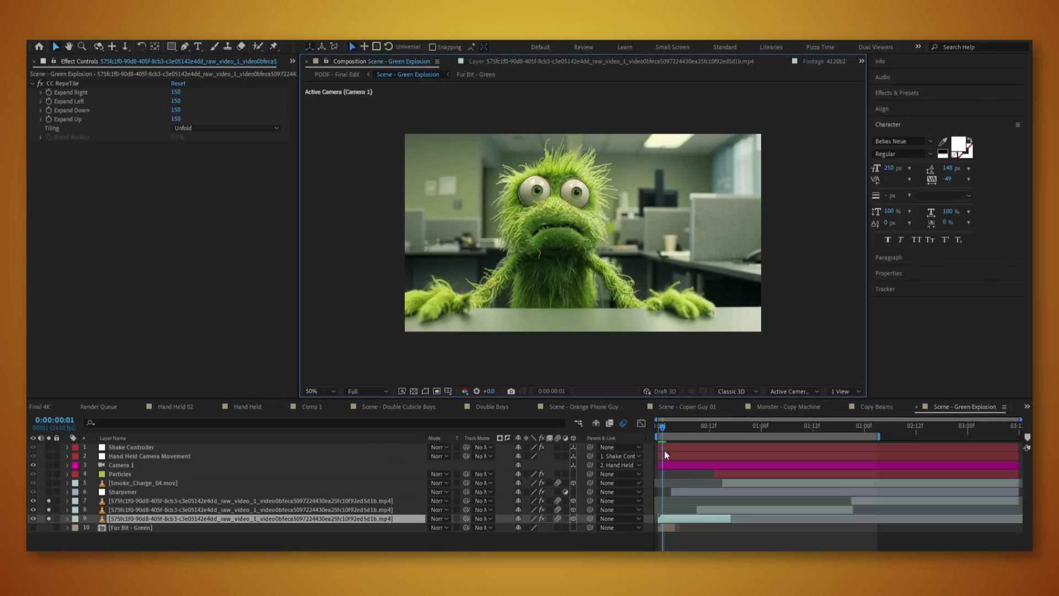
drag(665, 415, 783, 505)
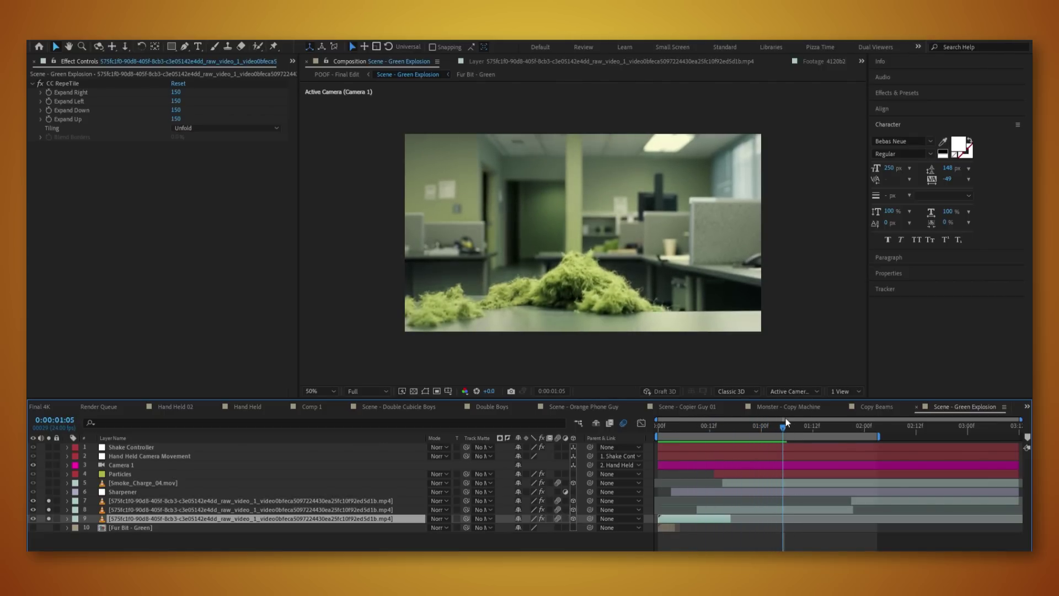
drag(785, 418, 899, 432)
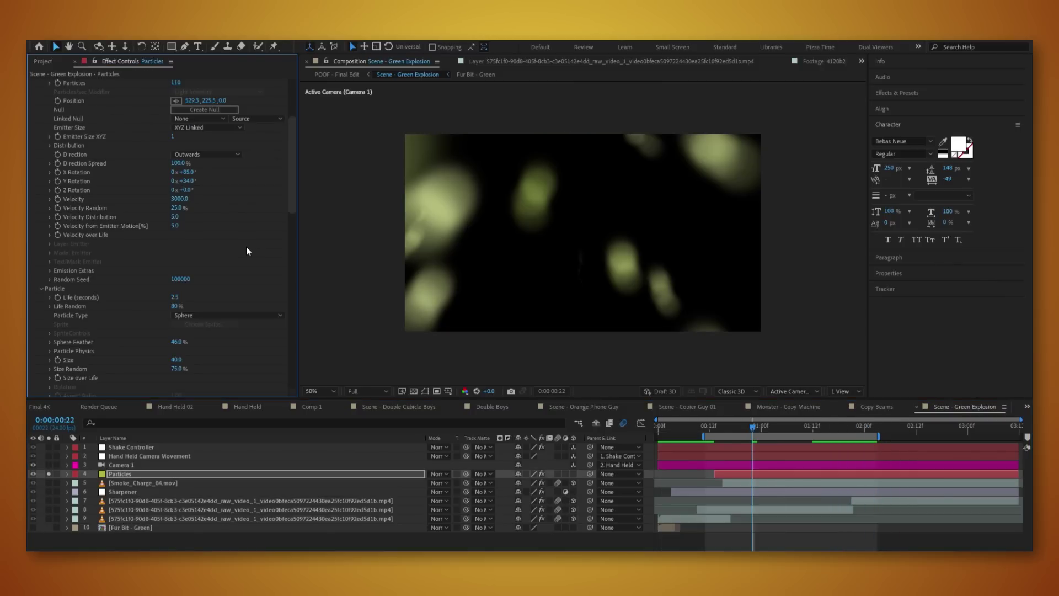
Preview the particle burst and switch the Particles layer's Particle Type from Sphere to Sprite.
key(space)
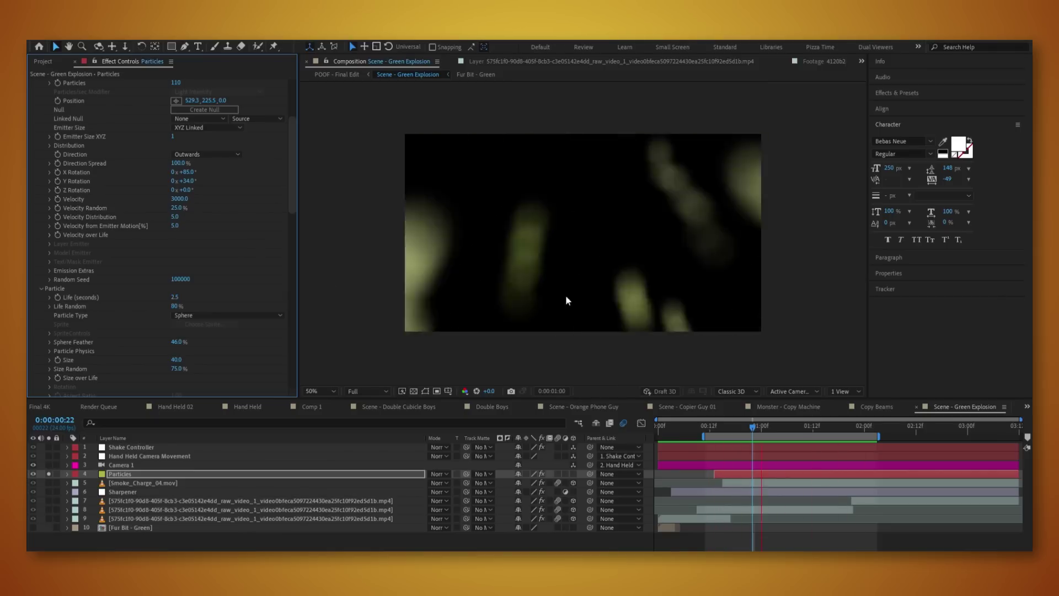
click(730, 423)
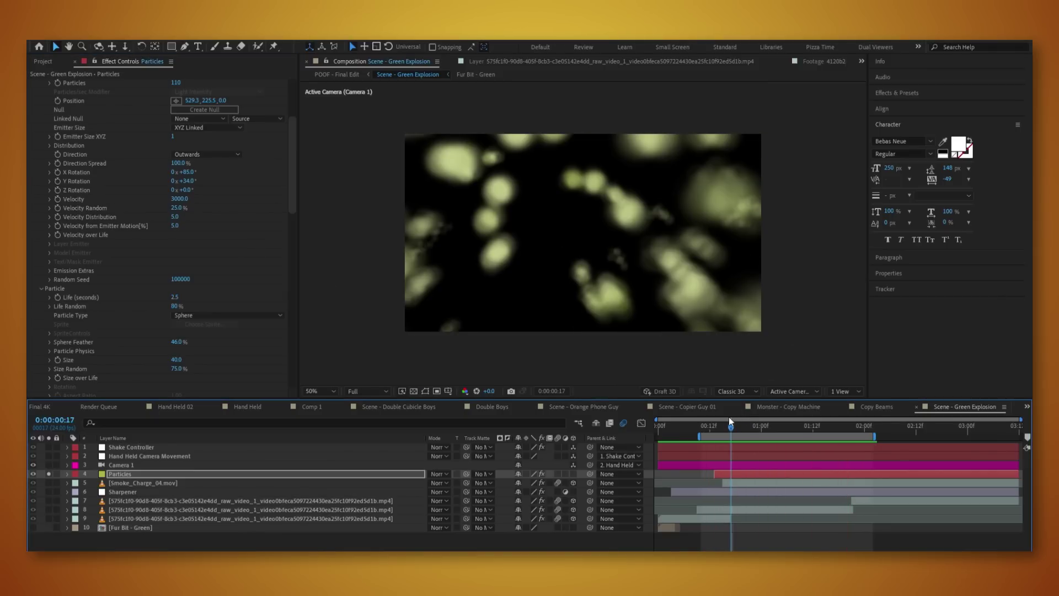
key(space)
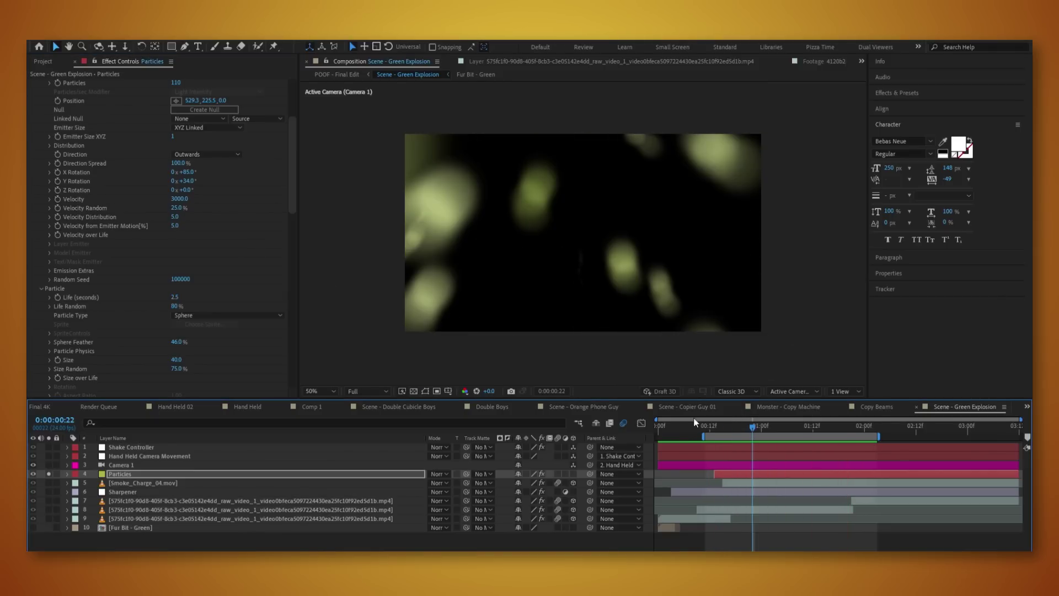
key(ctrl+z)
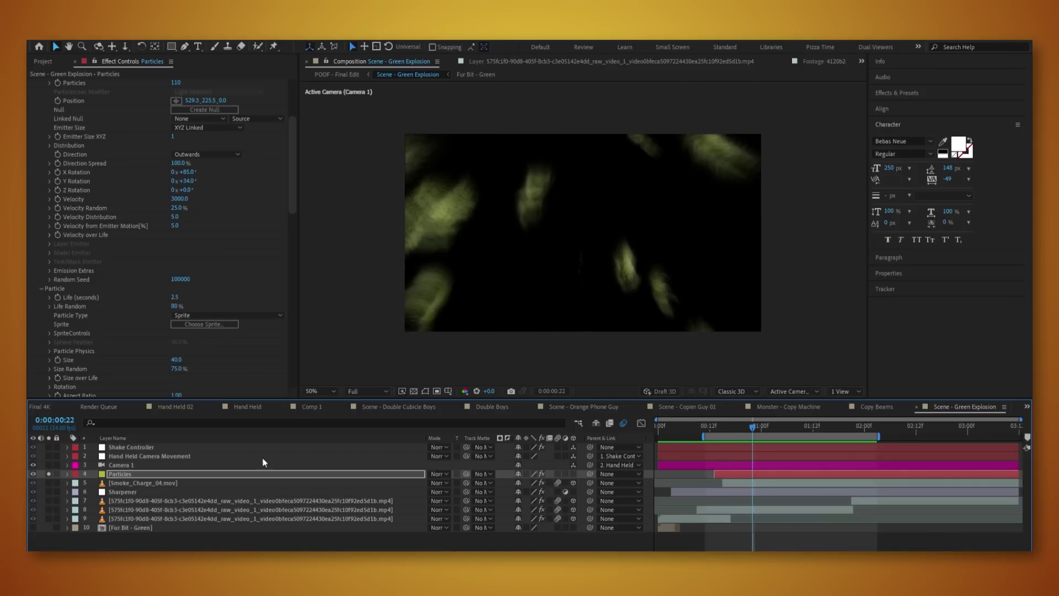
double_click(147, 524)
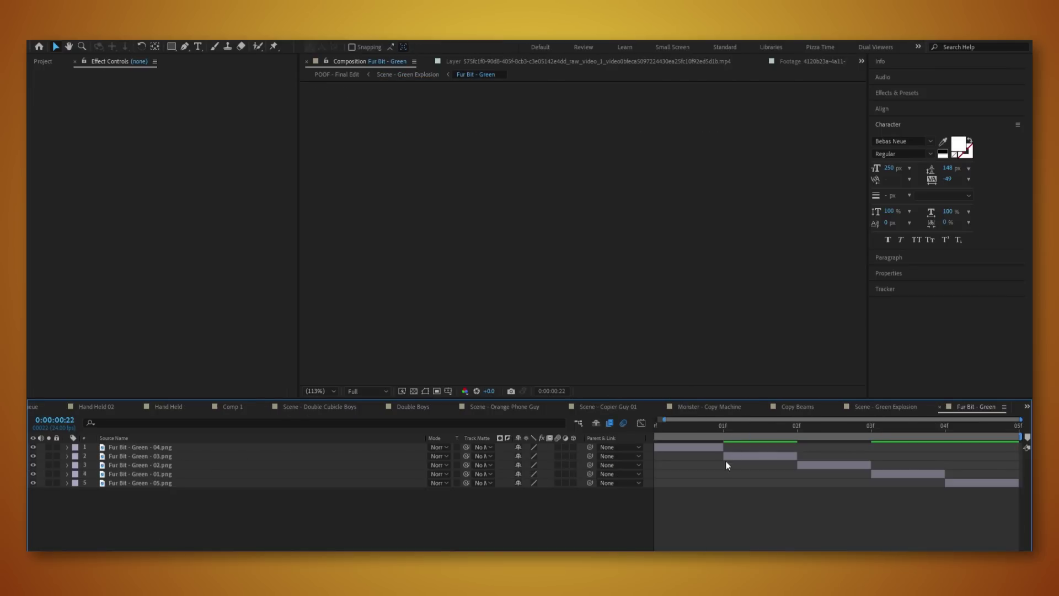
drag(716, 415, 644, 415)
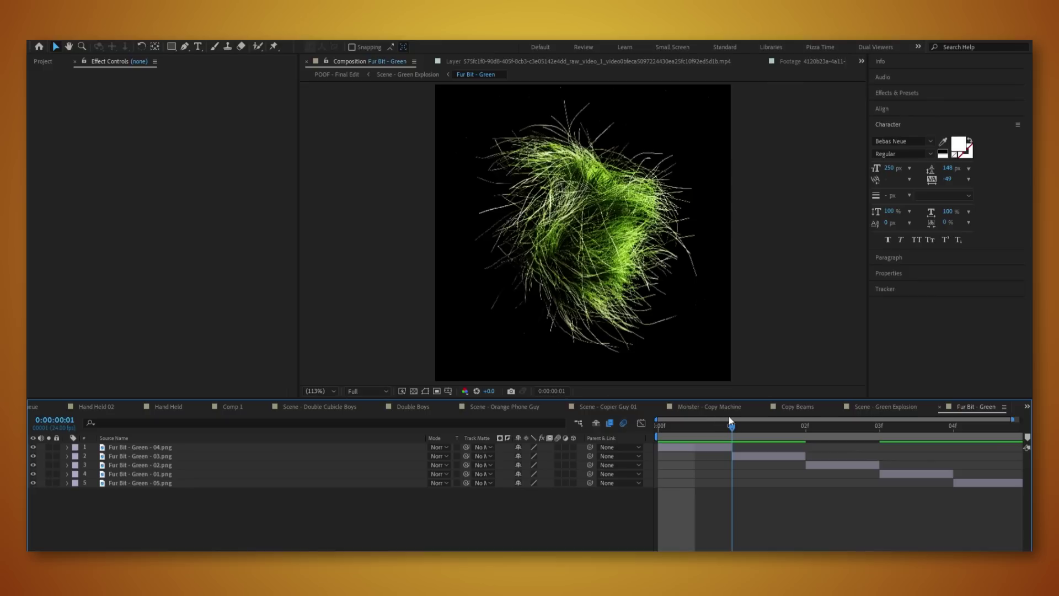
drag(729, 422, 671, 435)
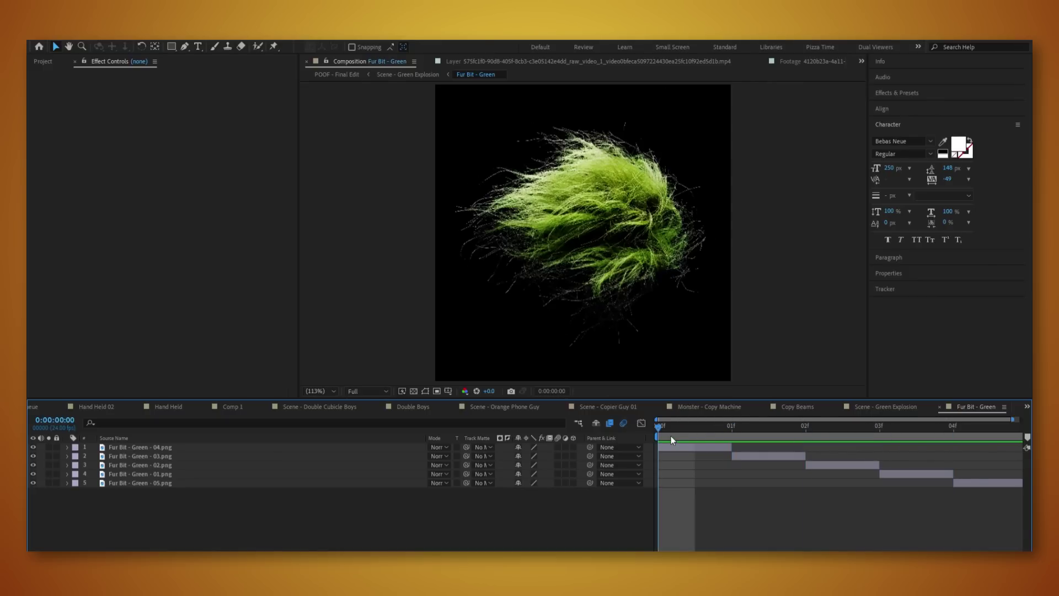
click(414, 391)
click(414, 391)
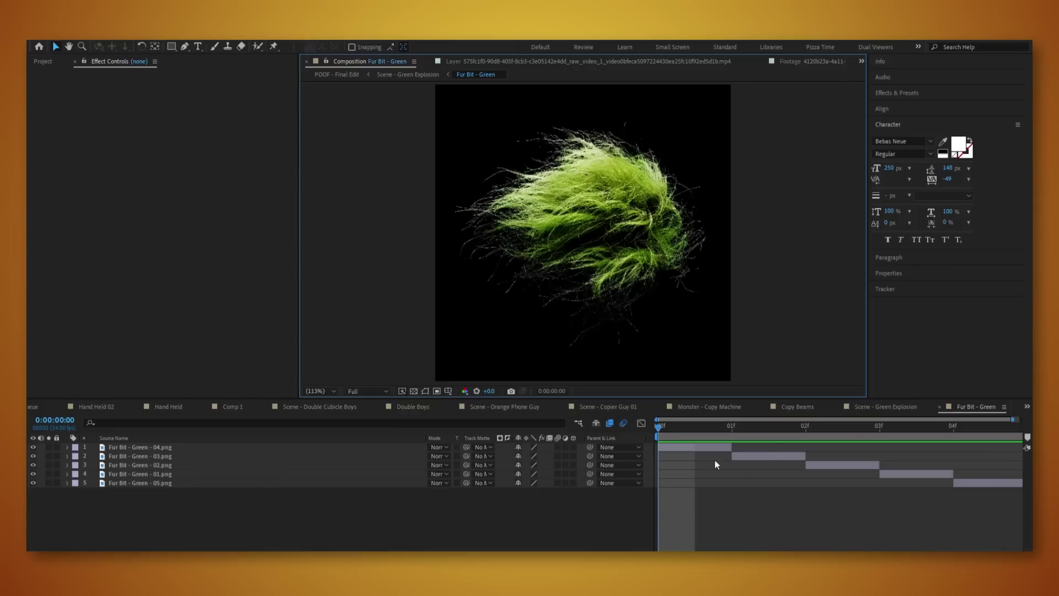
drag(717, 423, 1008, 438)
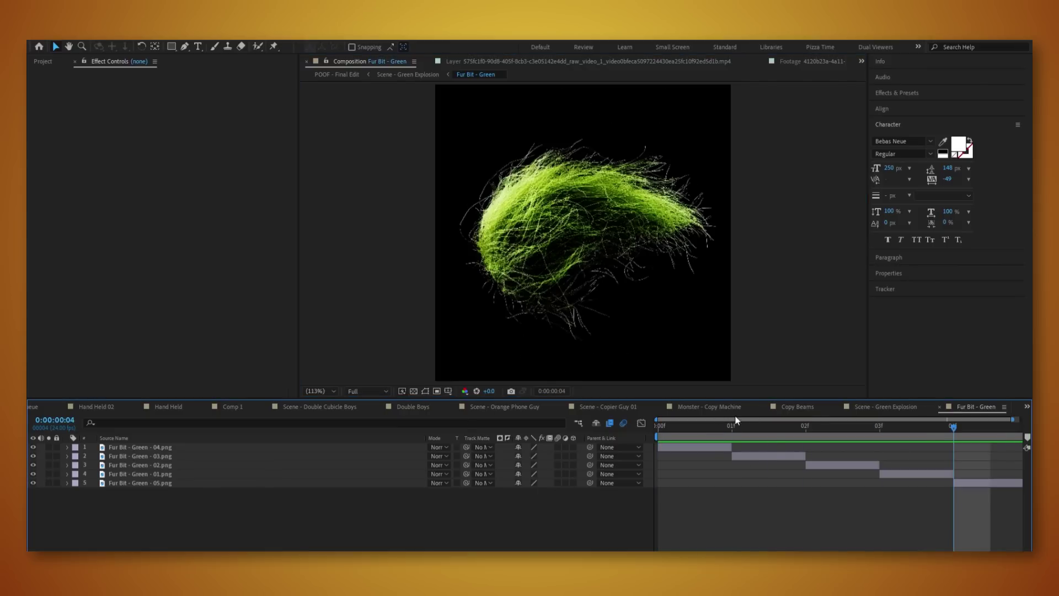
click(887, 407)
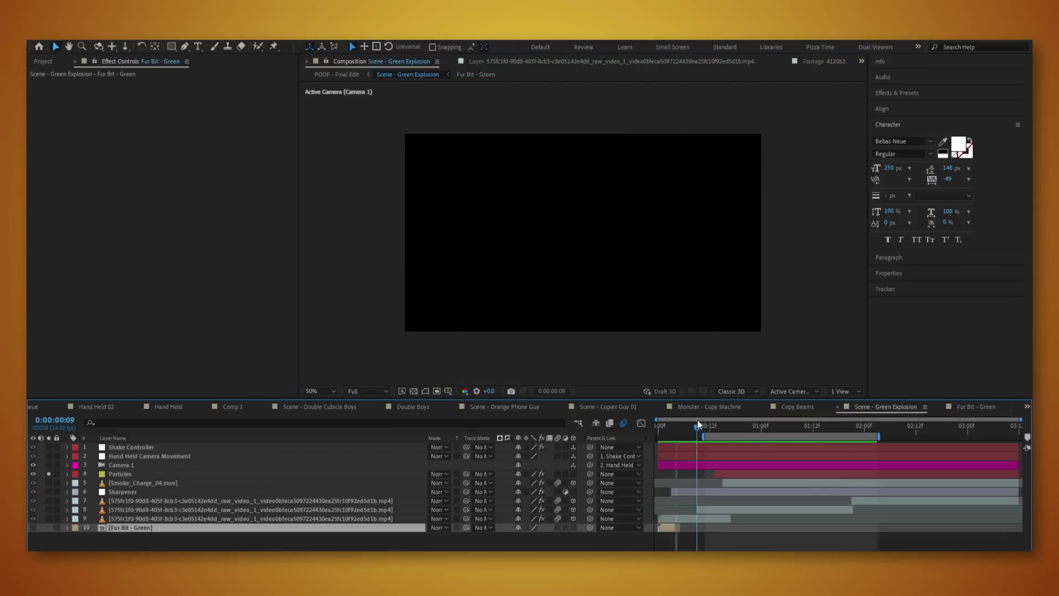
Preview soloed layers 7–9, then solo Smoke_Charge_04.mov and open it in the Layer panel.
drag(697, 419, 727, 427)
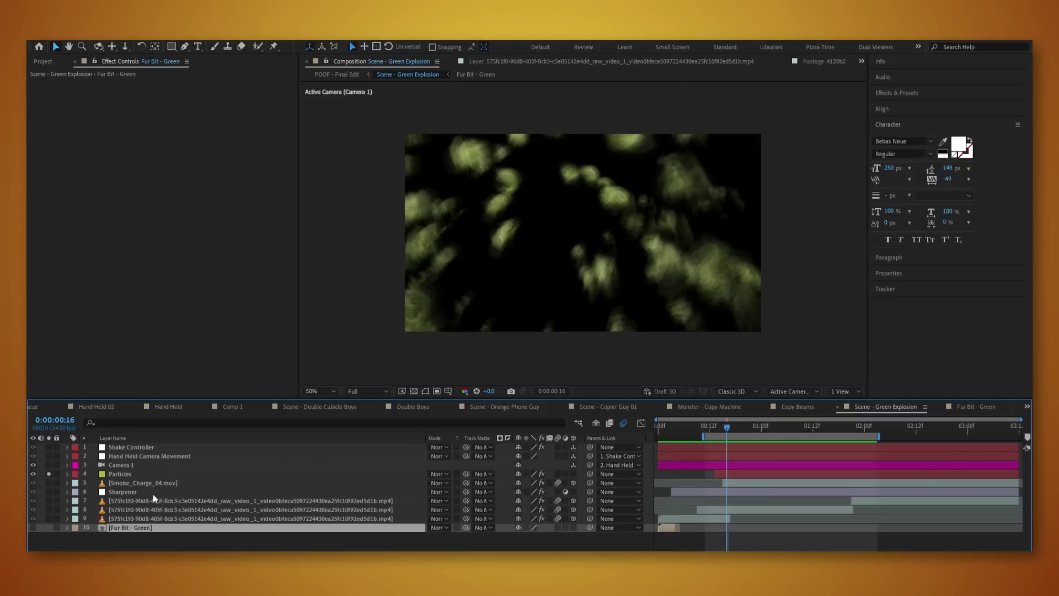
drag(49, 500, 49, 519)
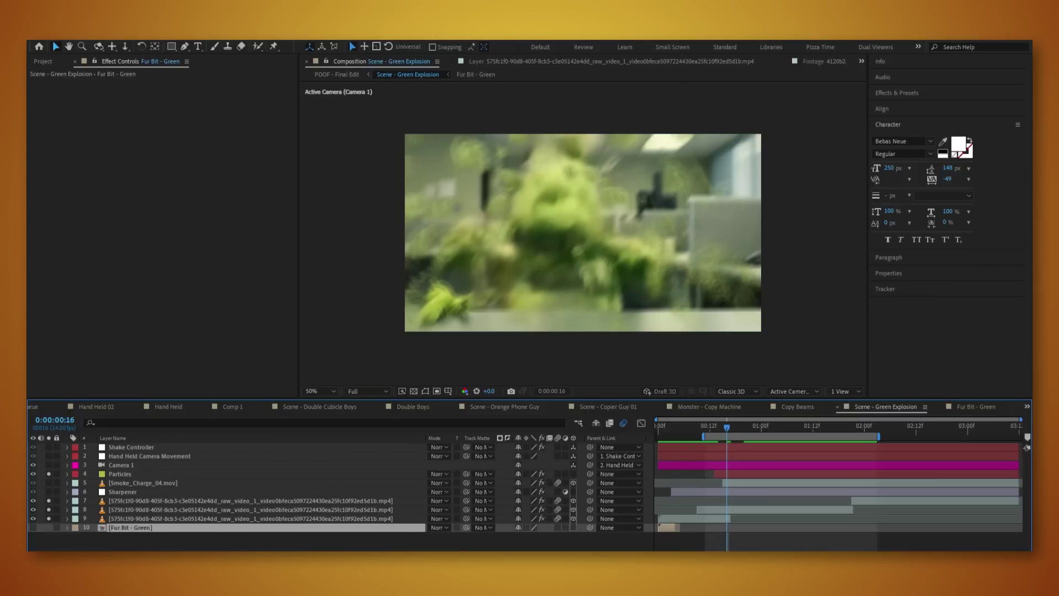
key(space)
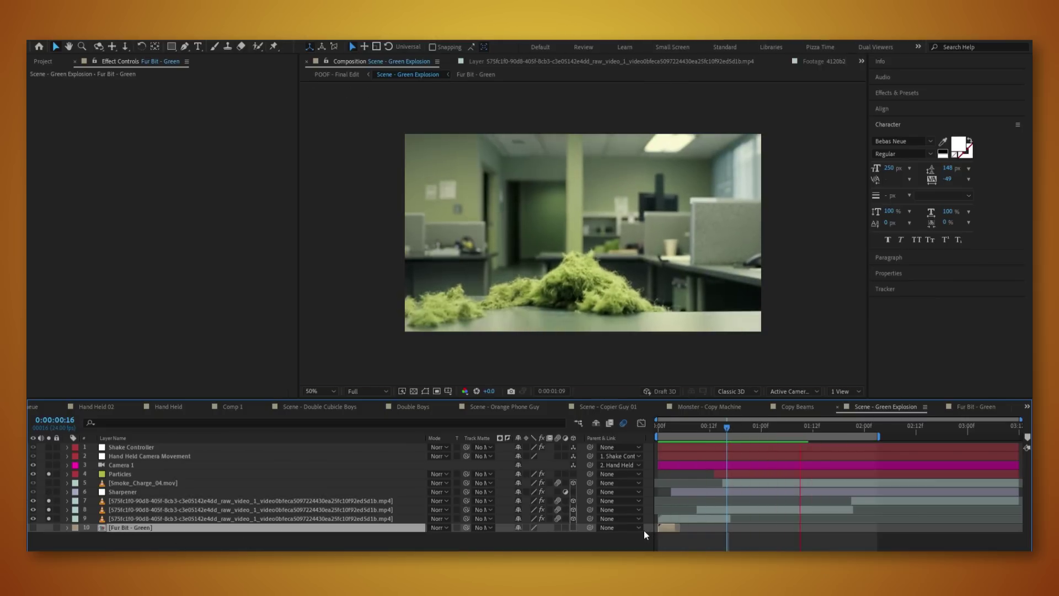
alt+click(49, 483)
double_click(143, 482)
Play the smoke layer from its start, then play the full scene from around 1 second 13 frames.
click(308, 363)
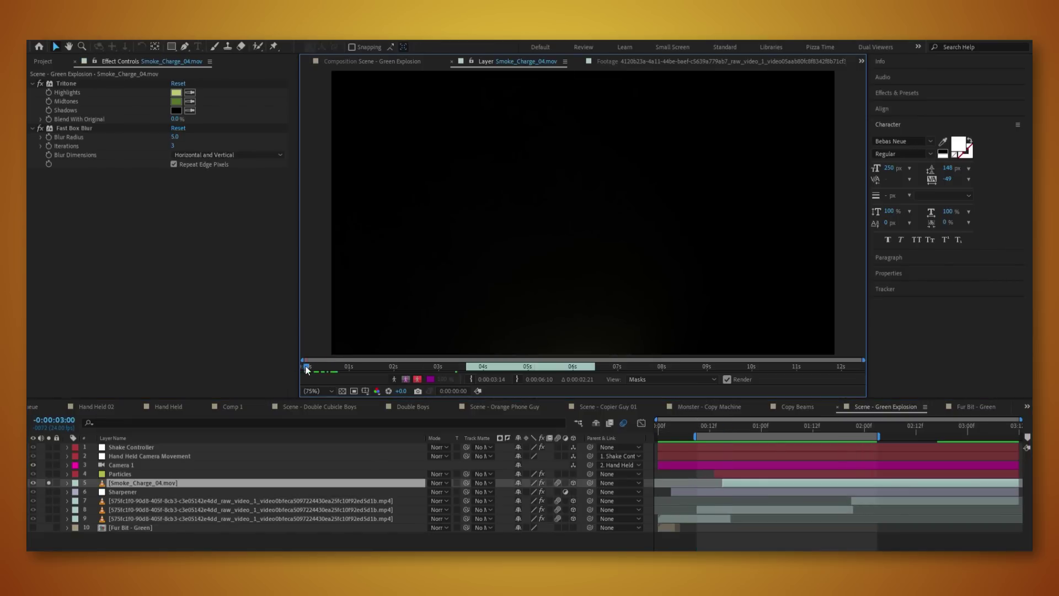
key(space)
drag(745, 419, 818, 424)
key(space)
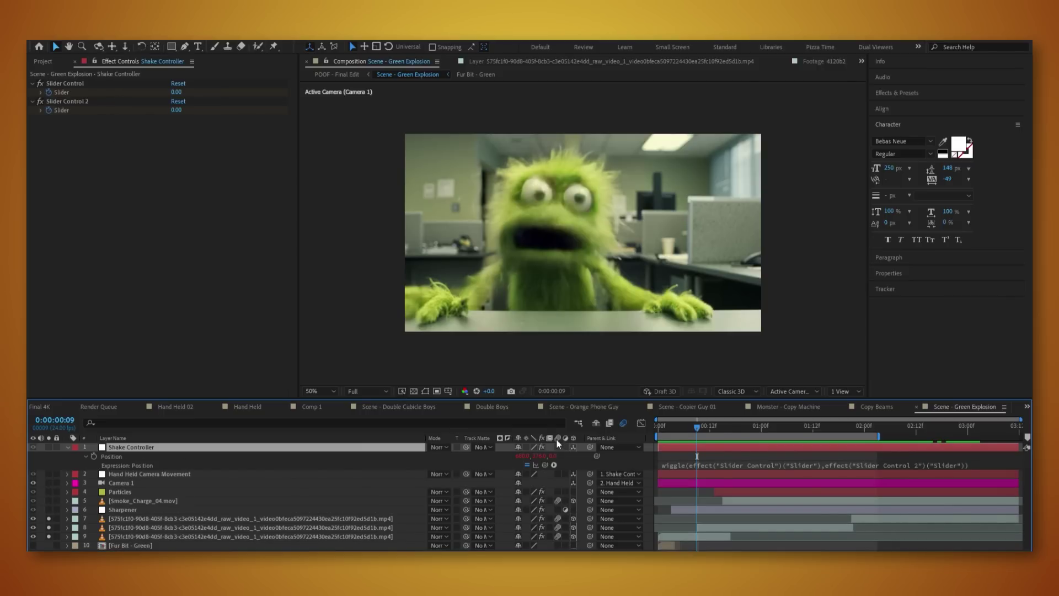
Reveal the Shake Controller's slider keyframes with U, preview the camera shake, and check values at frame 15.
key(u)
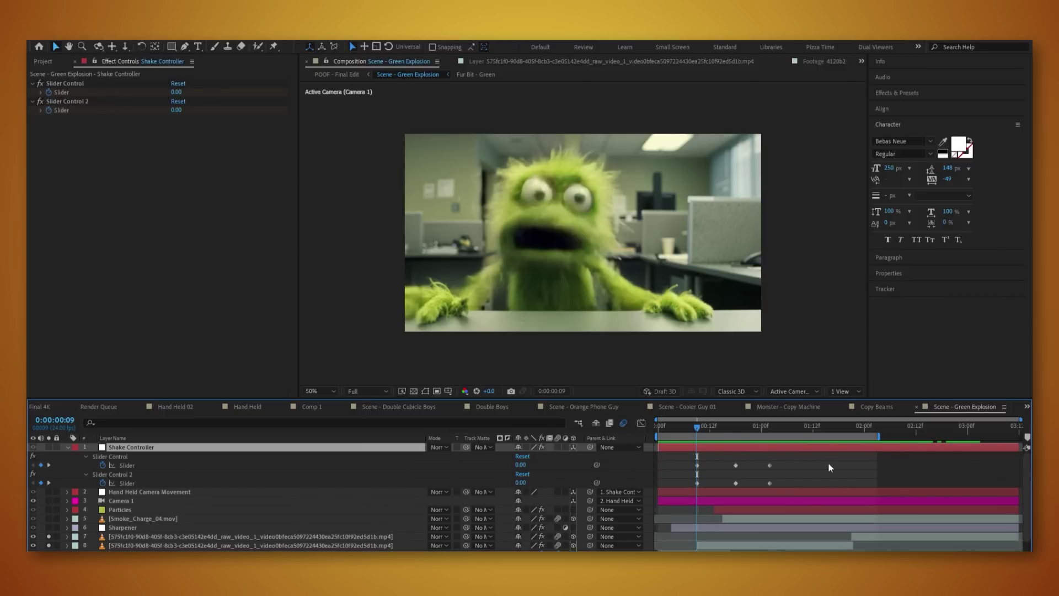
drag(700, 418, 769, 427)
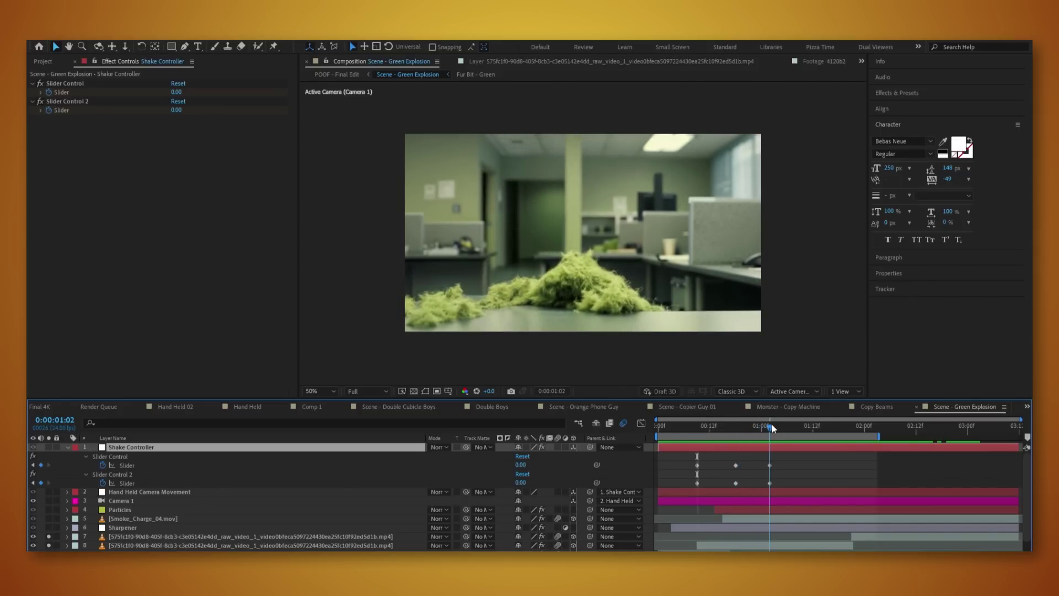
key(space)
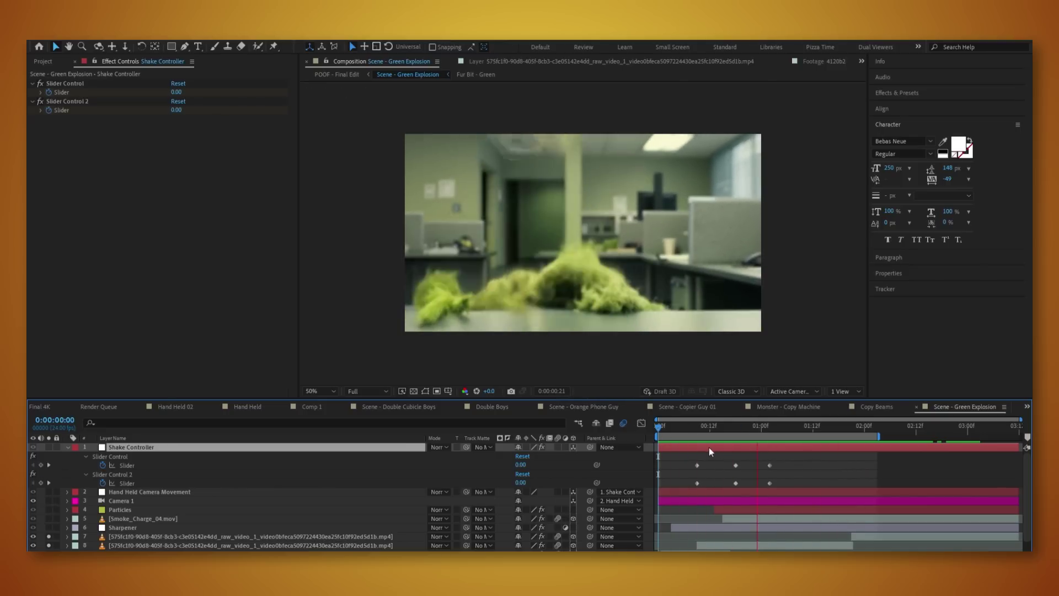
key(space)
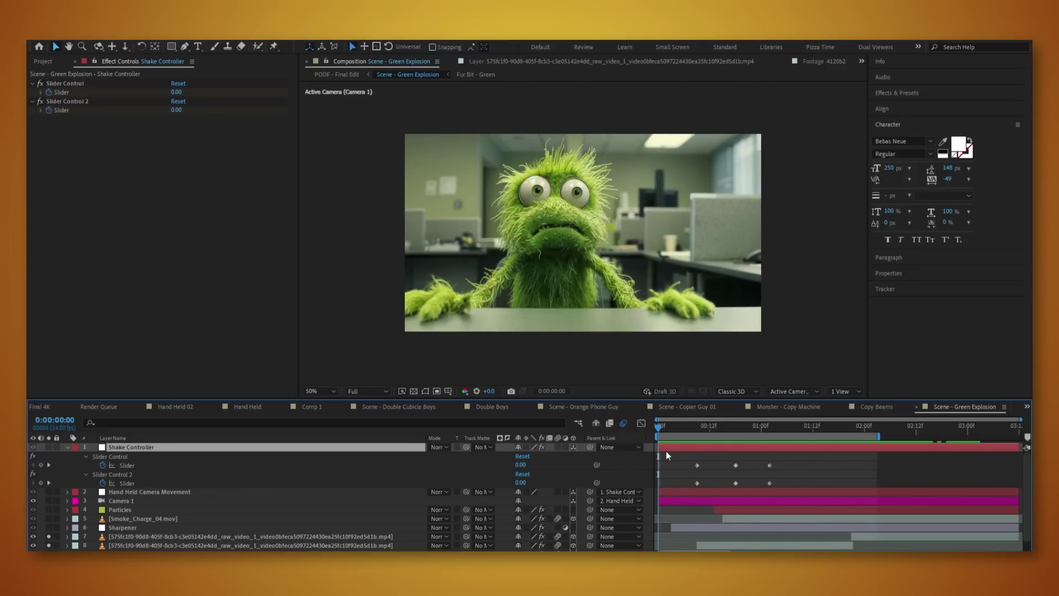
drag(727, 427, 658, 428)
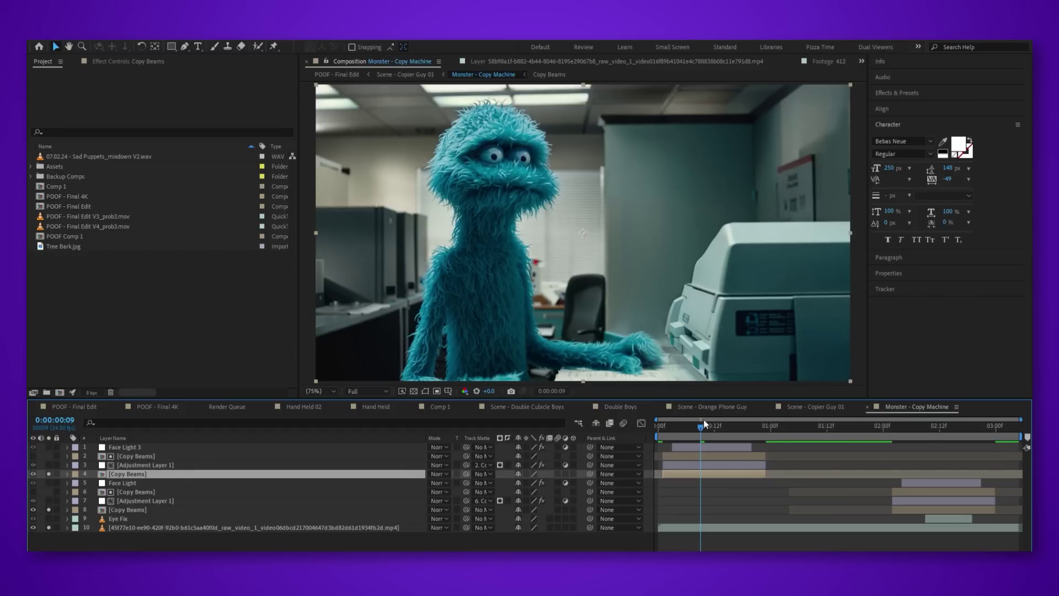
Inspect the beam animation inside the Copy Beams precomp, then return and show Face Light 3's effects.
drag(705, 424, 799, 433)
double_click(703, 467)
drag(709, 435, 832, 441)
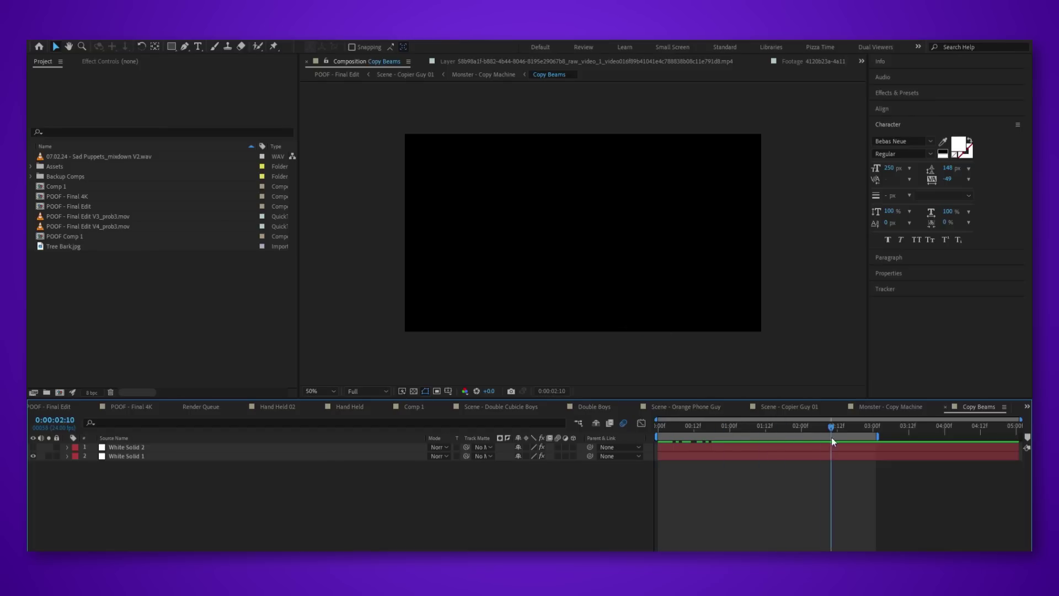
click(756, 432)
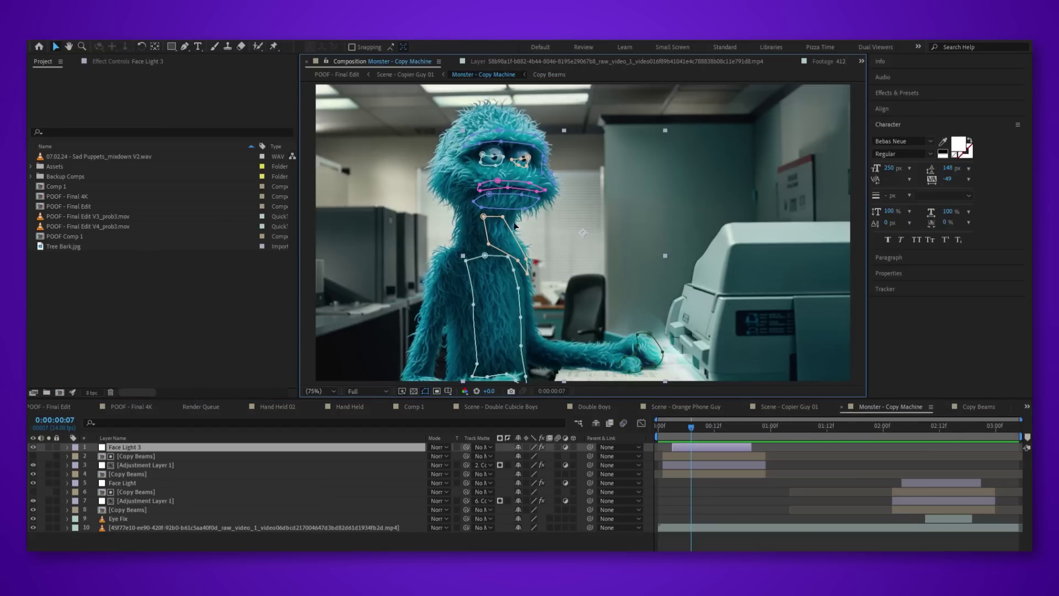
click(138, 60)
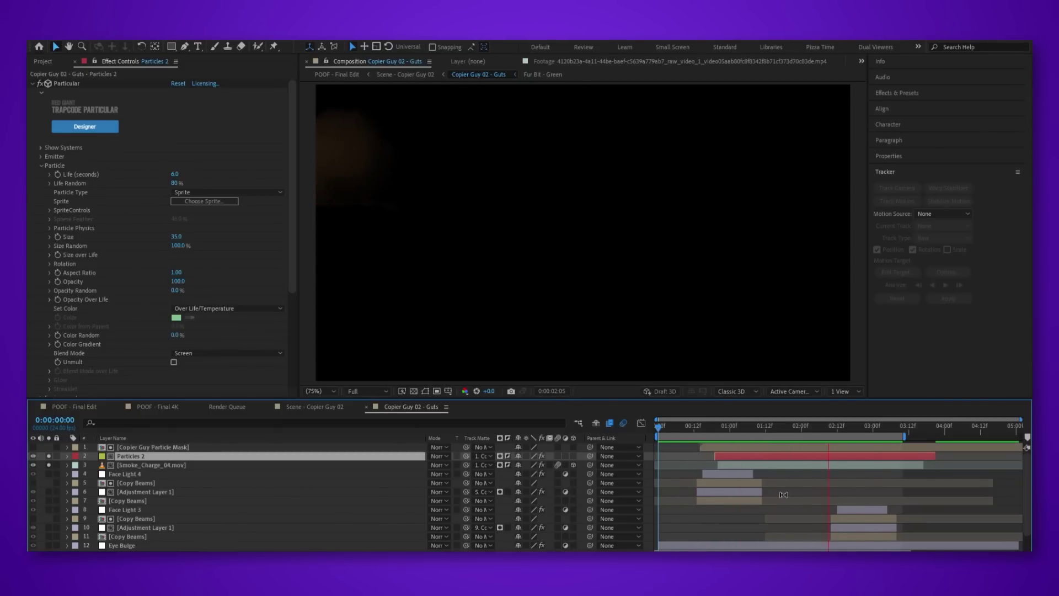
Stop playback, turn off the Solo switches, and check nearby frames of the fur explosion.
key(space)
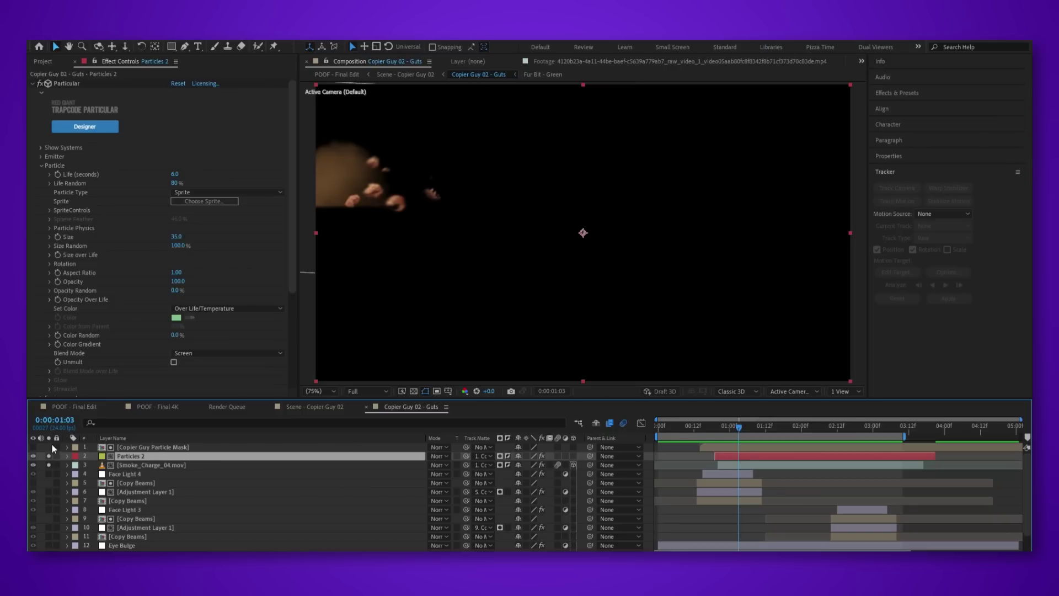
drag(49, 456, 50, 464)
mouse_move(733, 424)
mouse_down()
mouse_move(794, 428)
mouse_move(723, 426)
mouse_up()
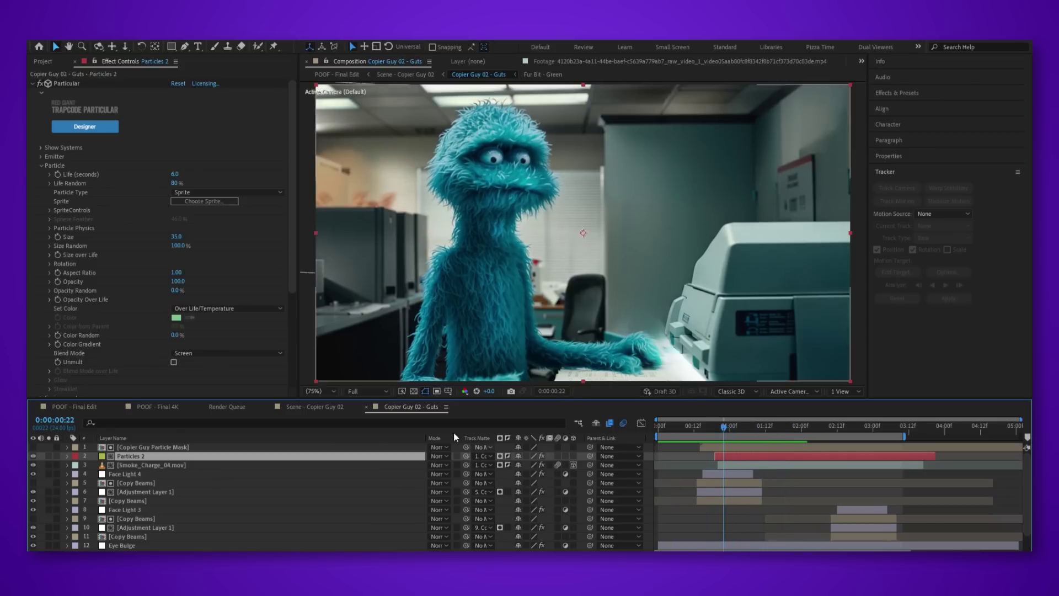
Step through the Copier Guy Particle Mask precomp, then show the mask over the Guts scene.
double_click(158, 447)
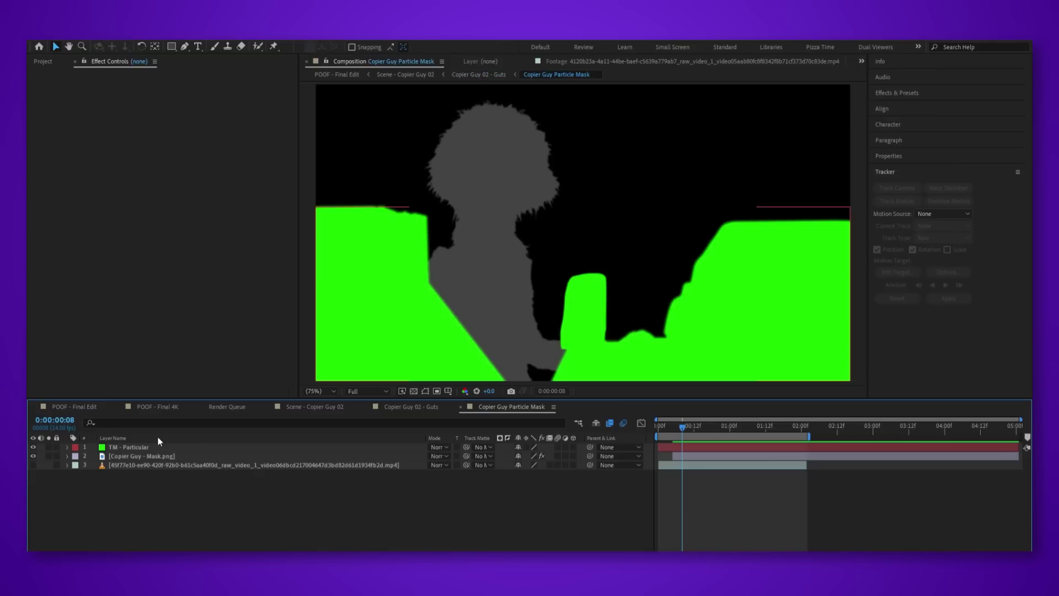
drag(673, 424, 707, 425)
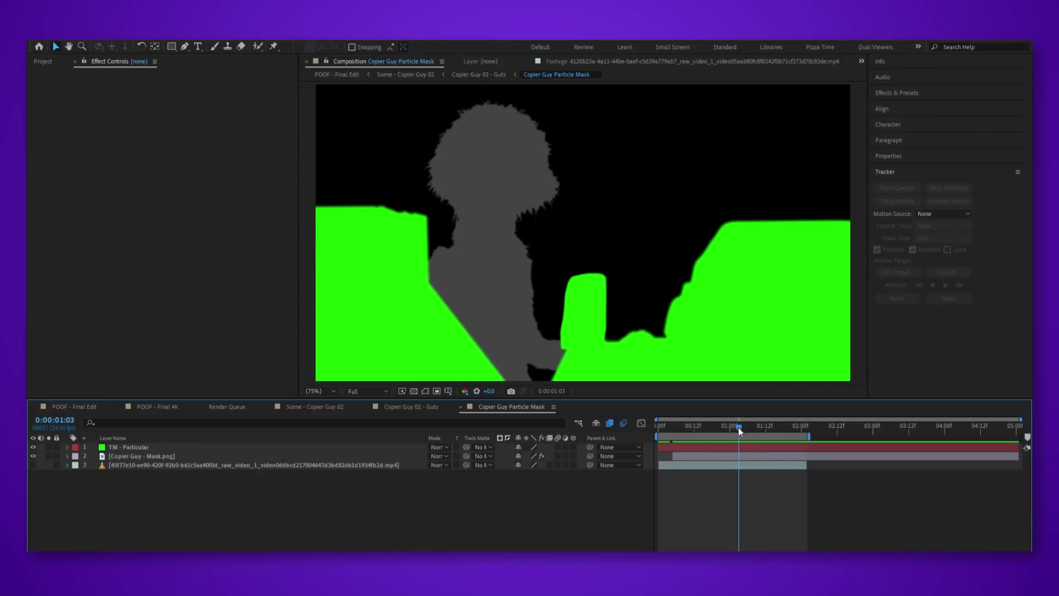
click(418, 406)
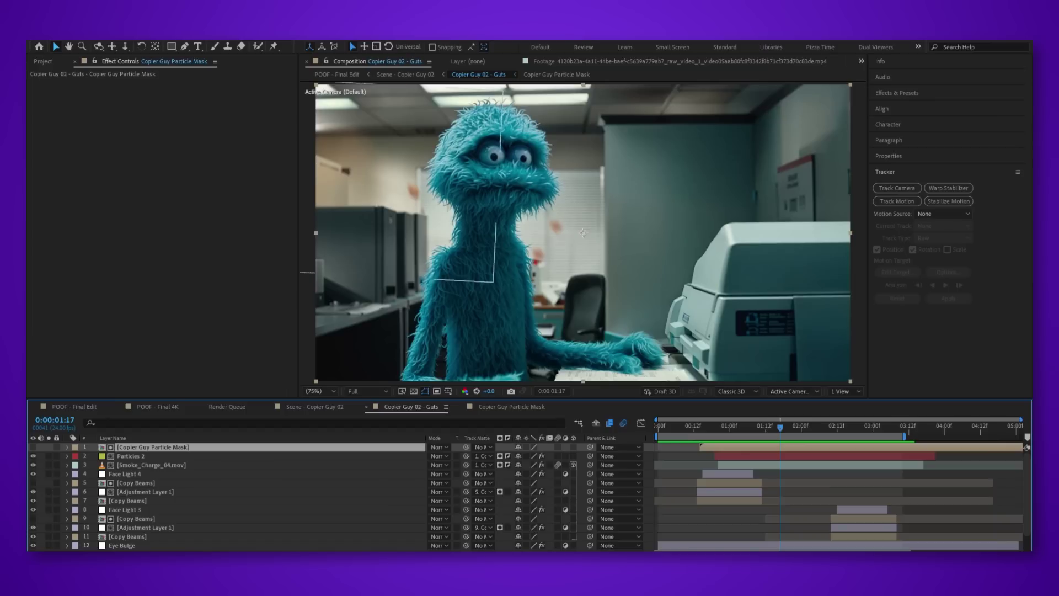
click(34, 446)
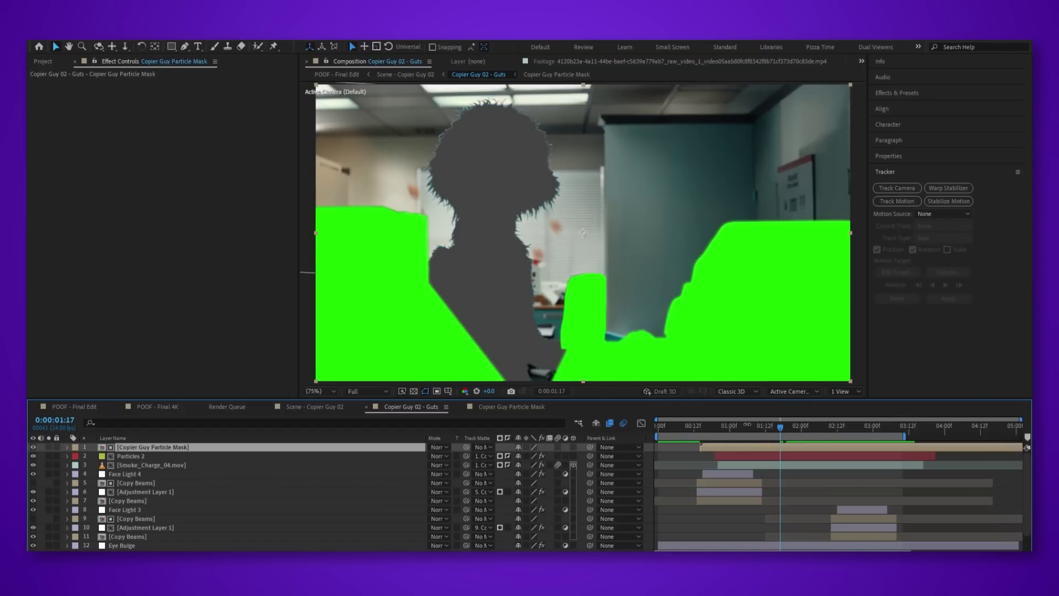
drag(780, 425, 709, 426)
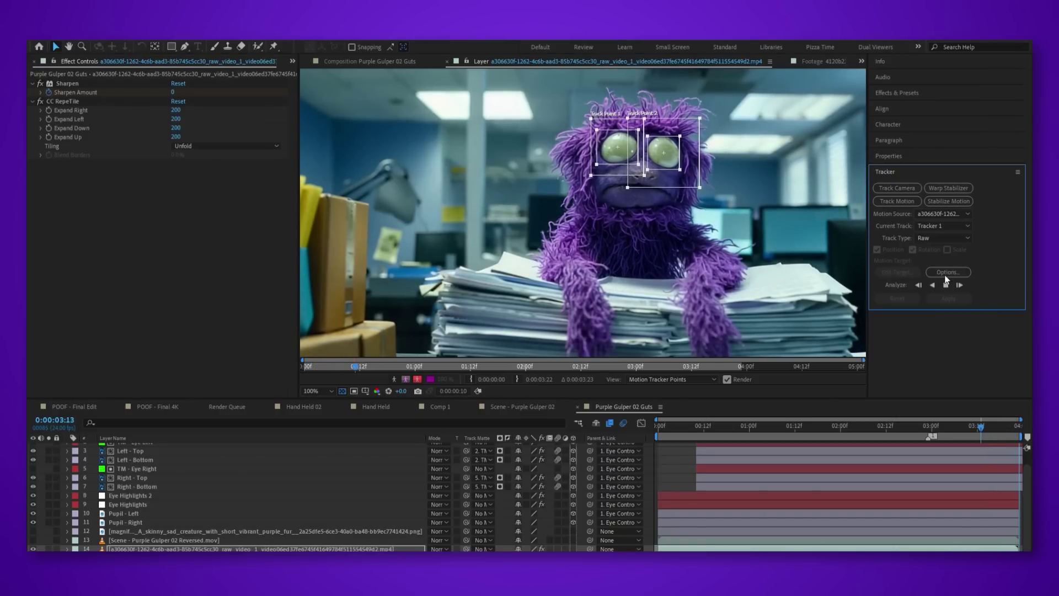
Track the eye points forward and reveal Pupil - Left and Pupil - Right position keyframes.
click(946, 282)
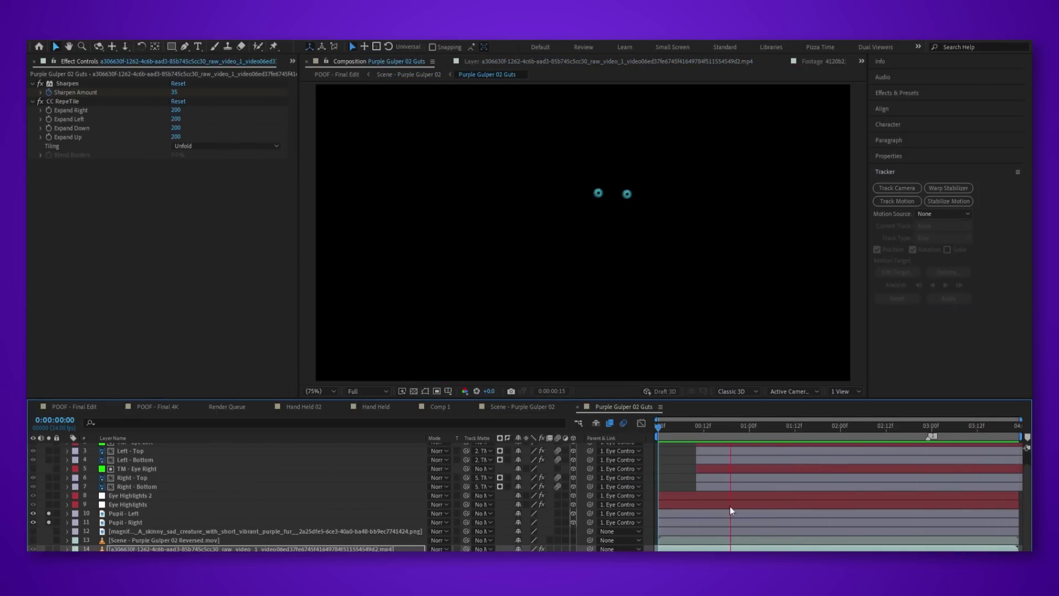
click(130, 513)
shift+click(135, 522)
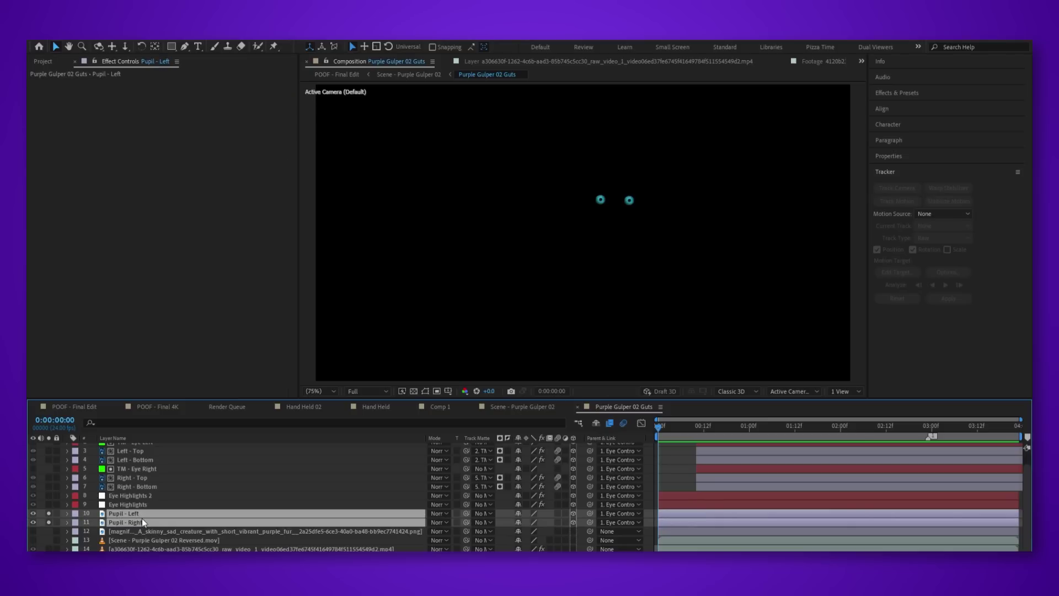
key(u)
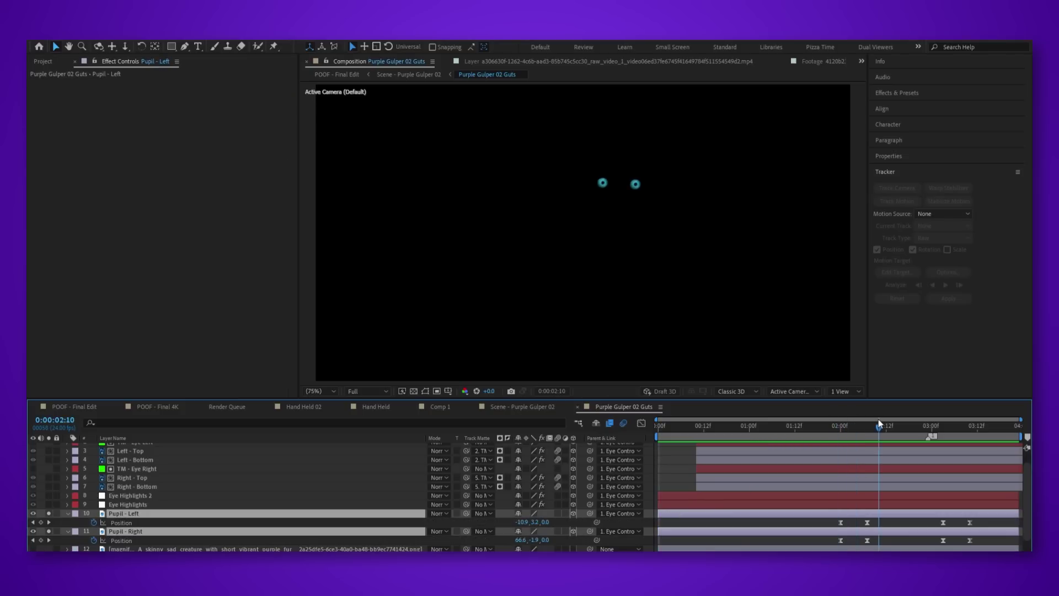
Inspect the blink at frame 0:00:00:14 zoomed in, then preview the eye animation.
drag(880, 424, 834, 424)
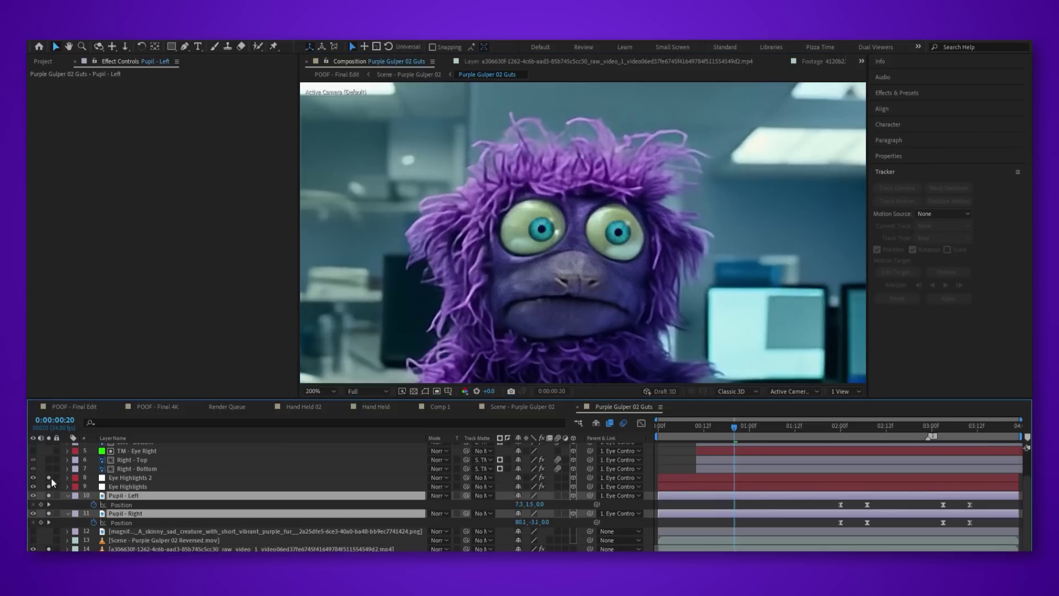
click(714, 426)
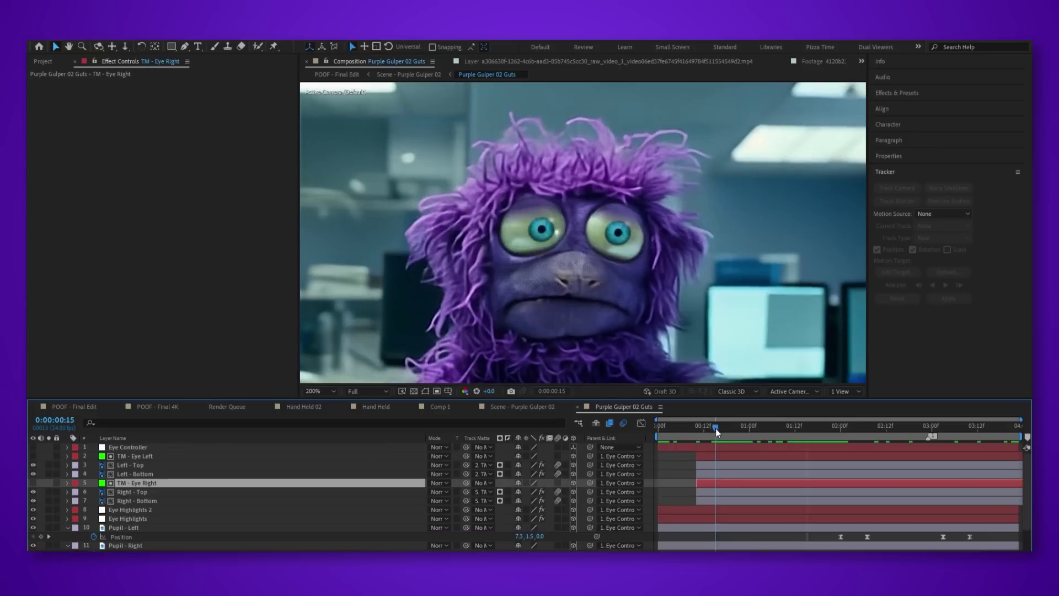
key(period)
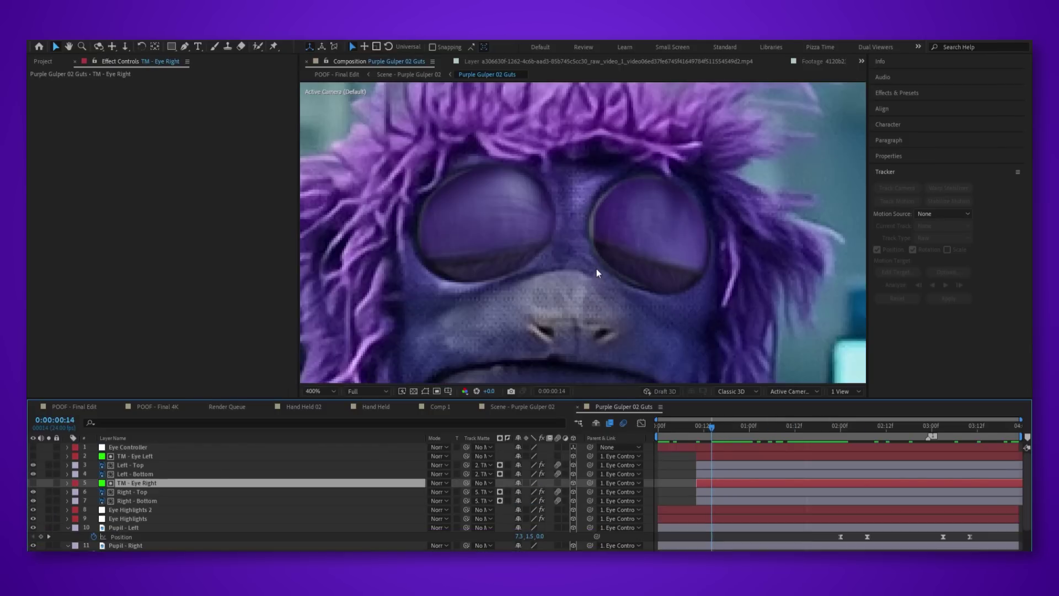
key(comma)
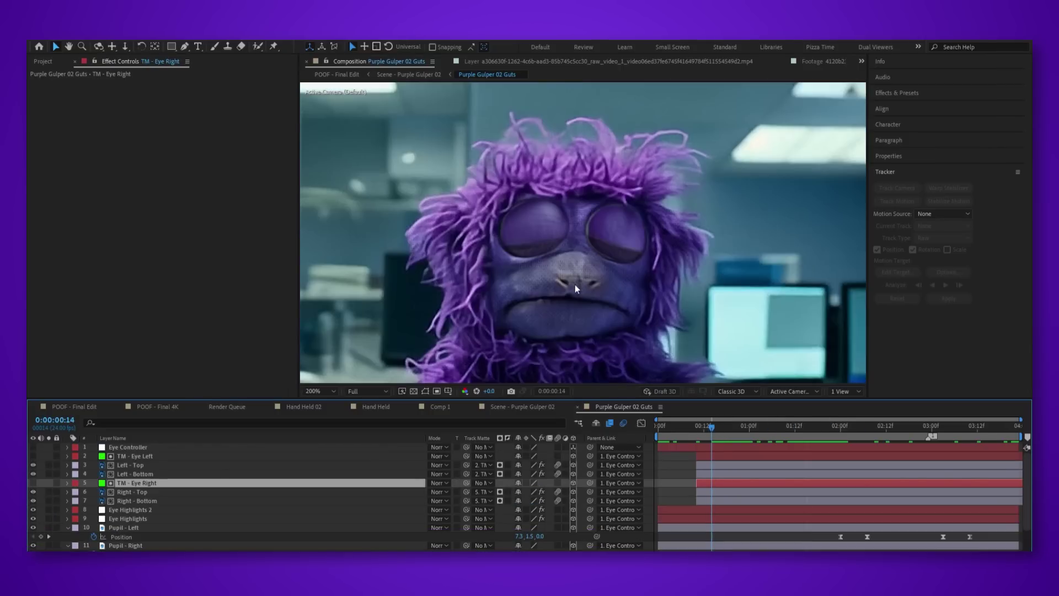
key(space)
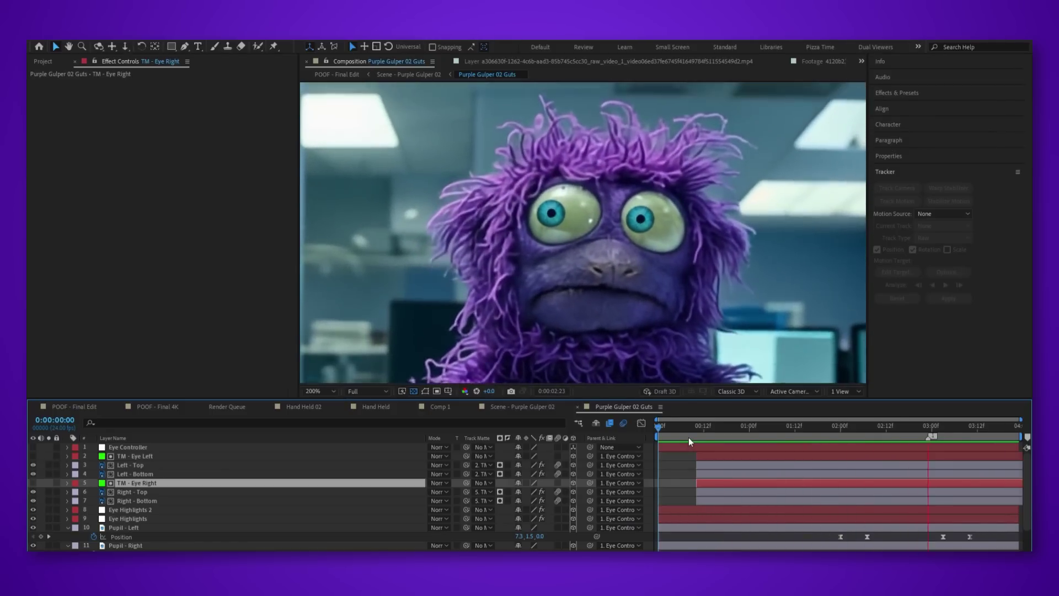
key(space)
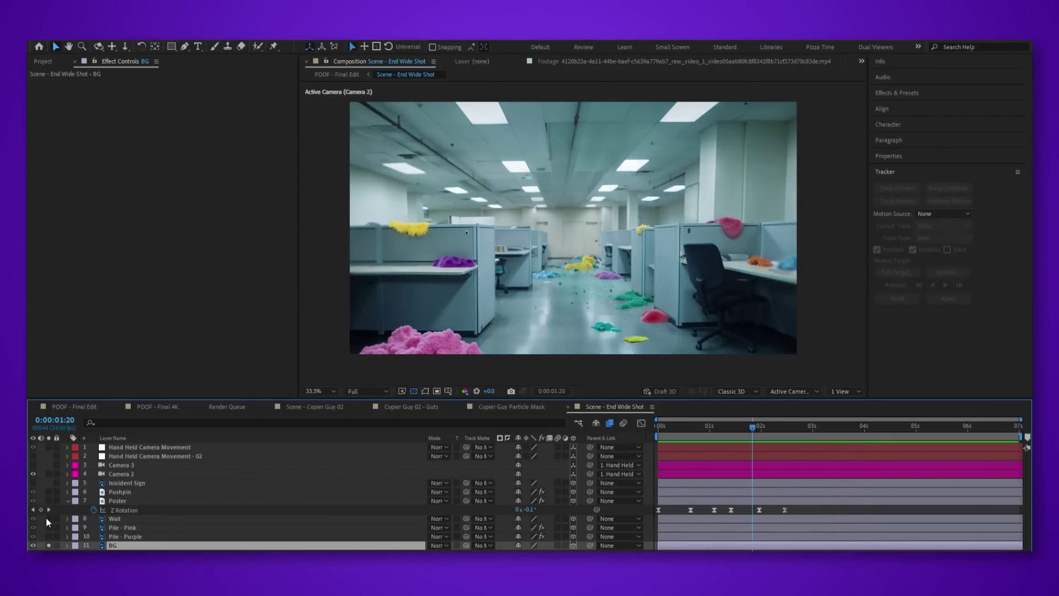
Solo Pile - Pink, Pile - Purple and Wall while previewing the end wide shot.
drag(48, 528, 48, 536)
key(space)
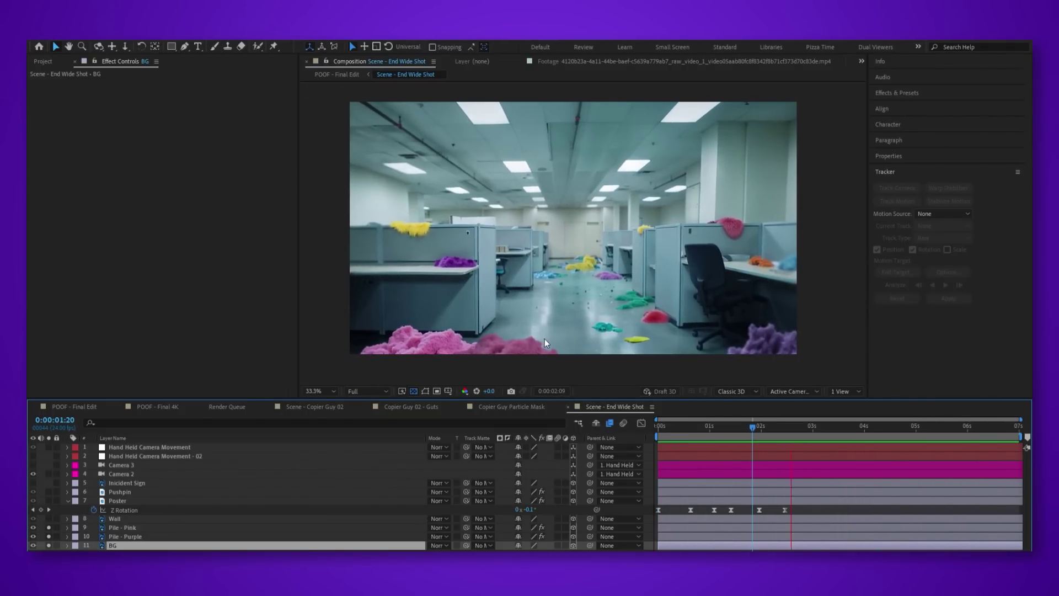
click(49, 518)
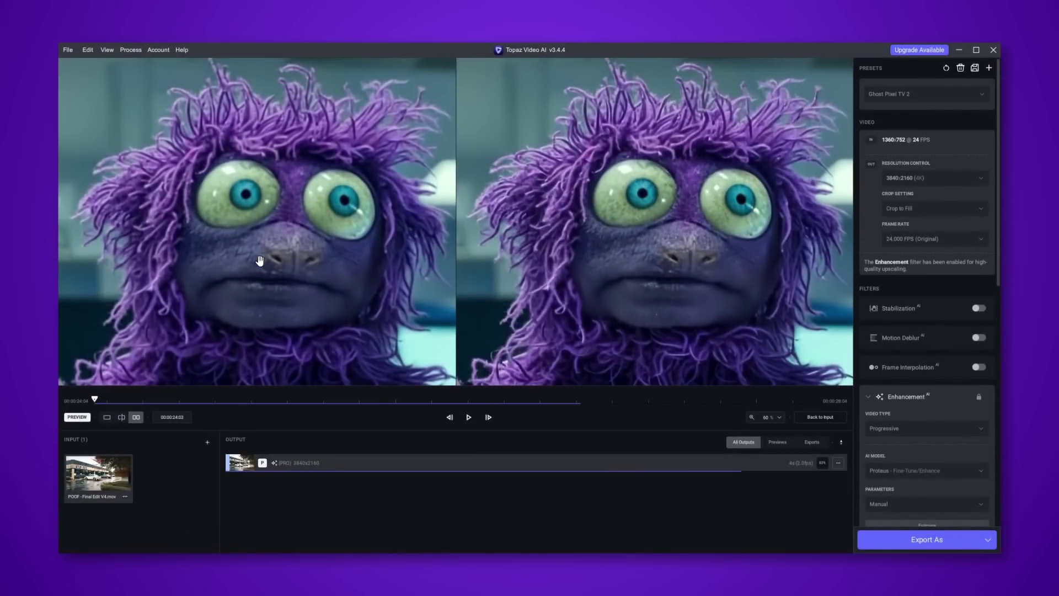
scroll(325, 241, up, 5)
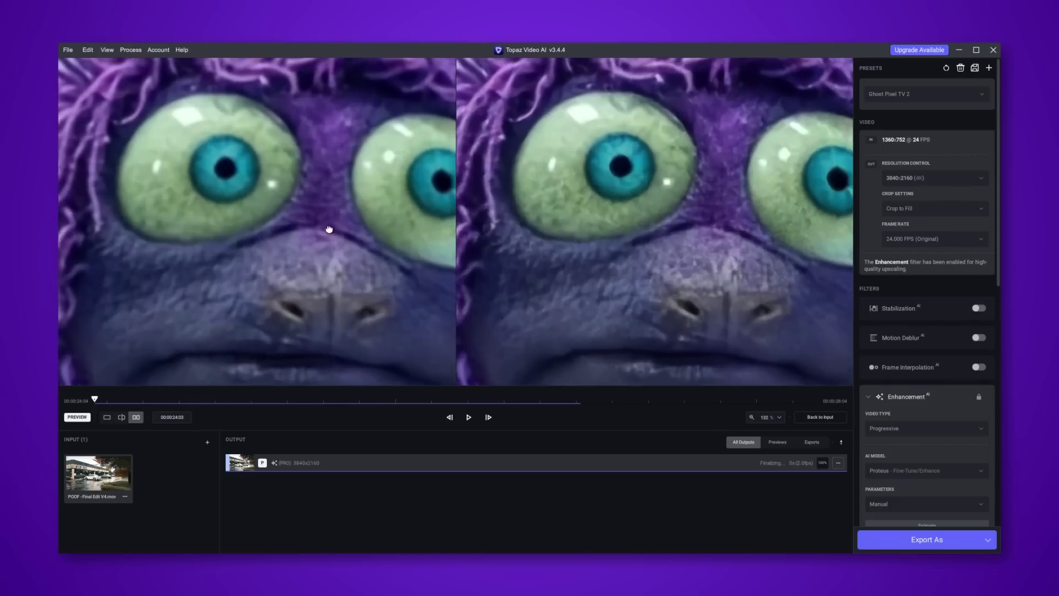
drag(329, 229, 253, 236)
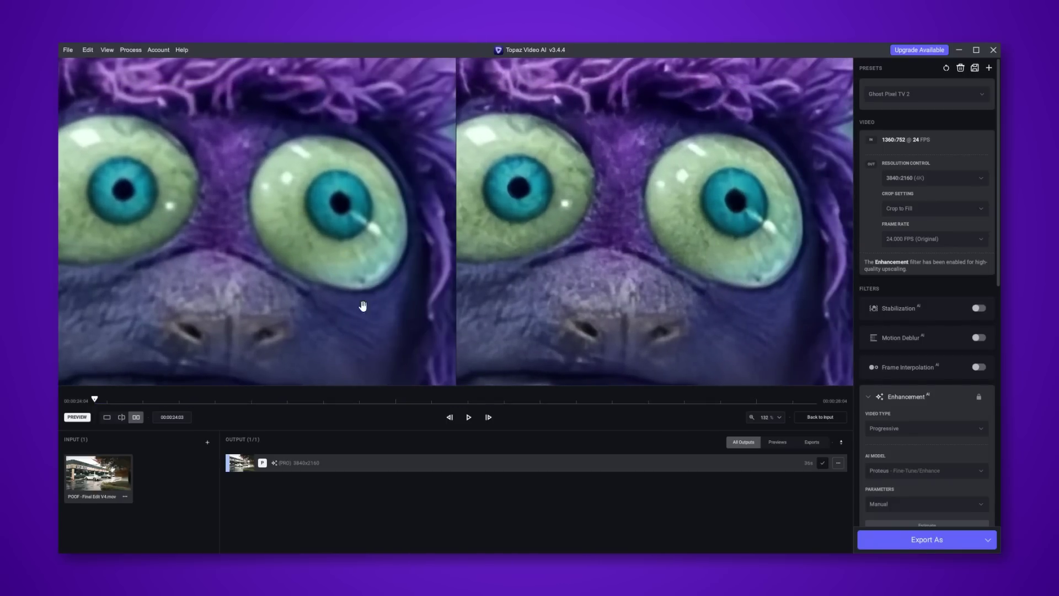
scroll(284, 279, down, 6)
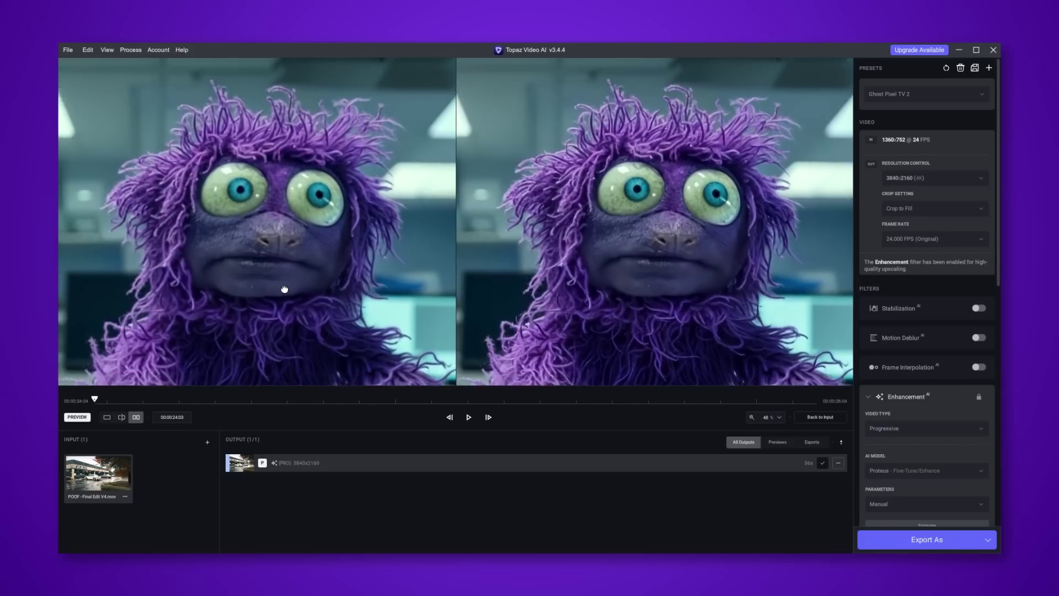
drag(284, 289, 286, 276)
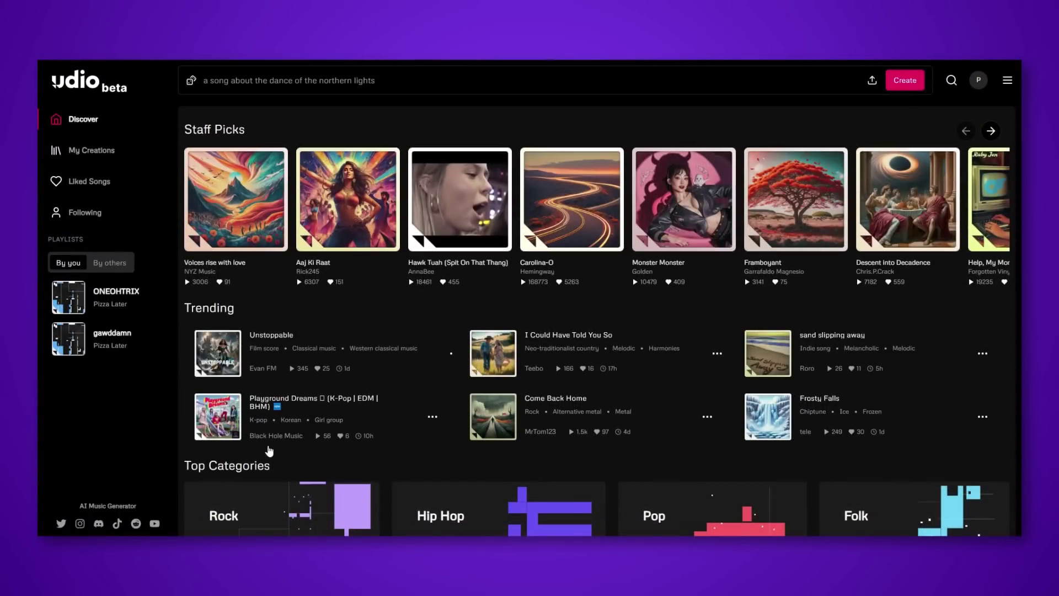
Scroll down the Udio Discover page and skip to about 0:20 in the music mix.
scroll(642, 261, down, 8)
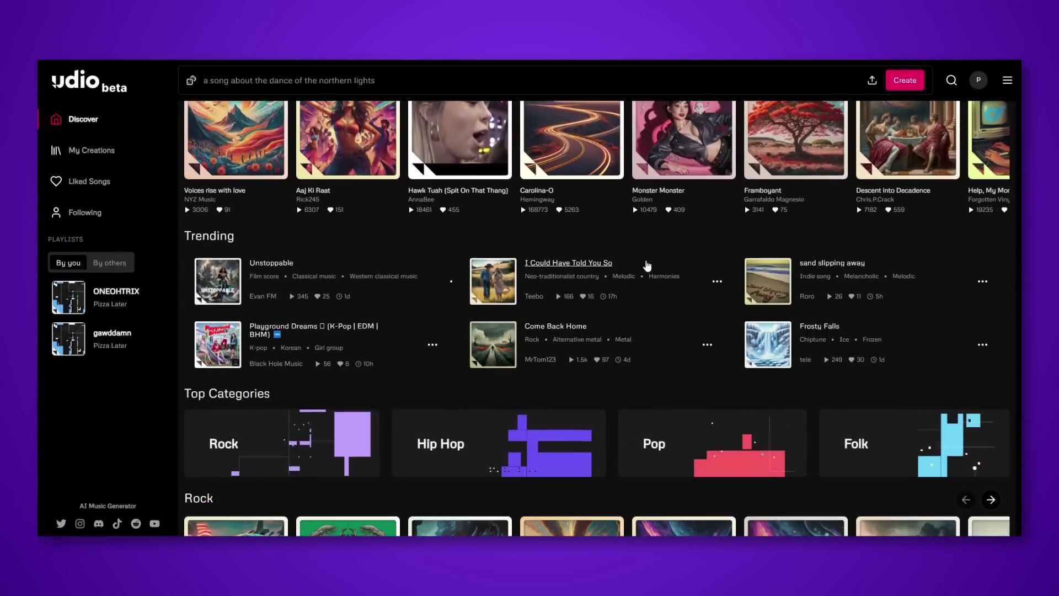
scroll(635, 264, down, 6)
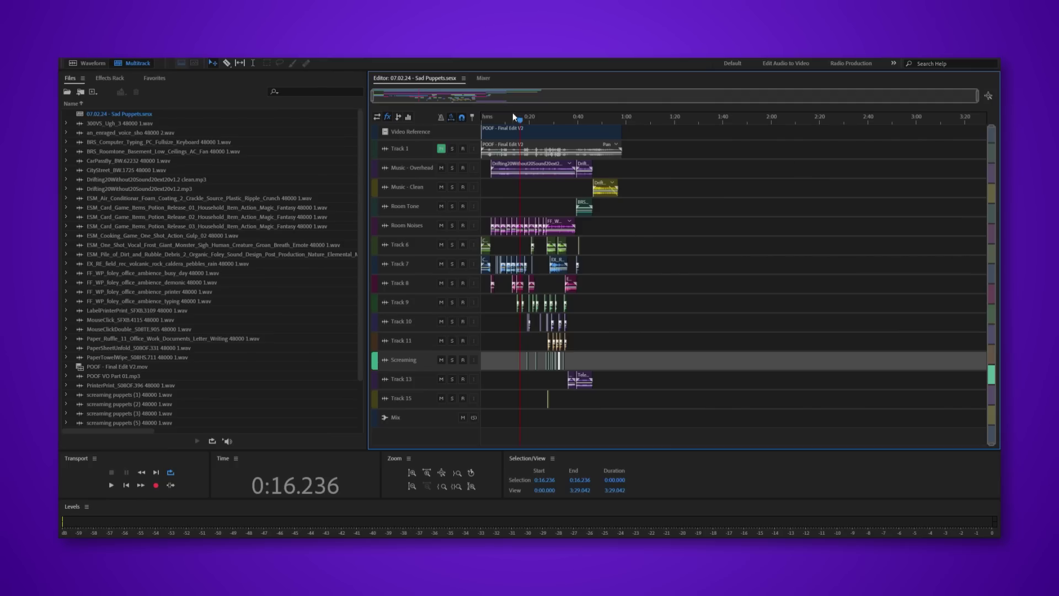
drag(513, 116, 530, 116)
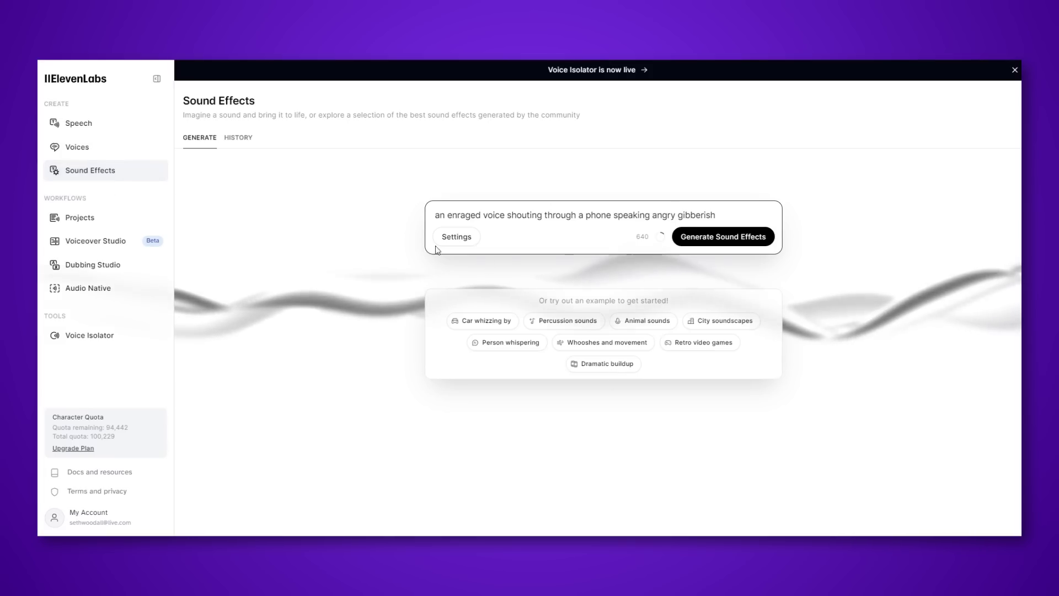
click(248, 138)
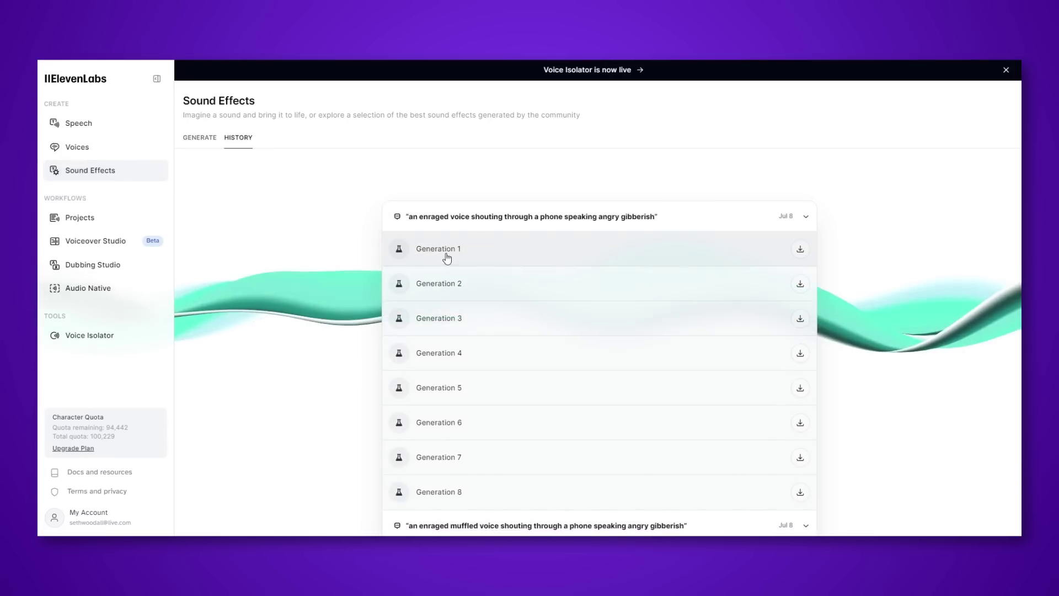
click(210, 142)
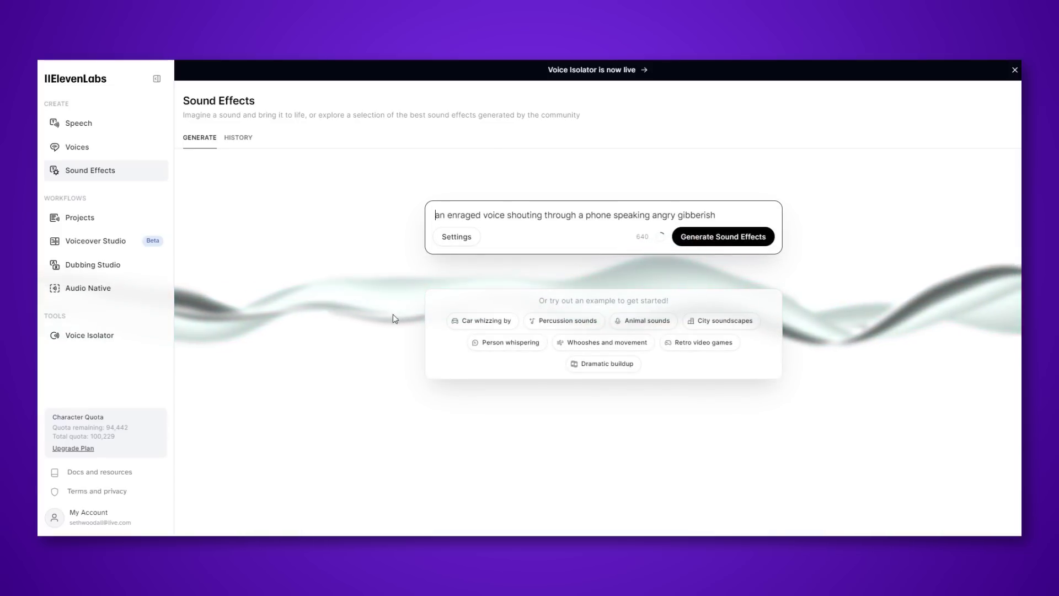